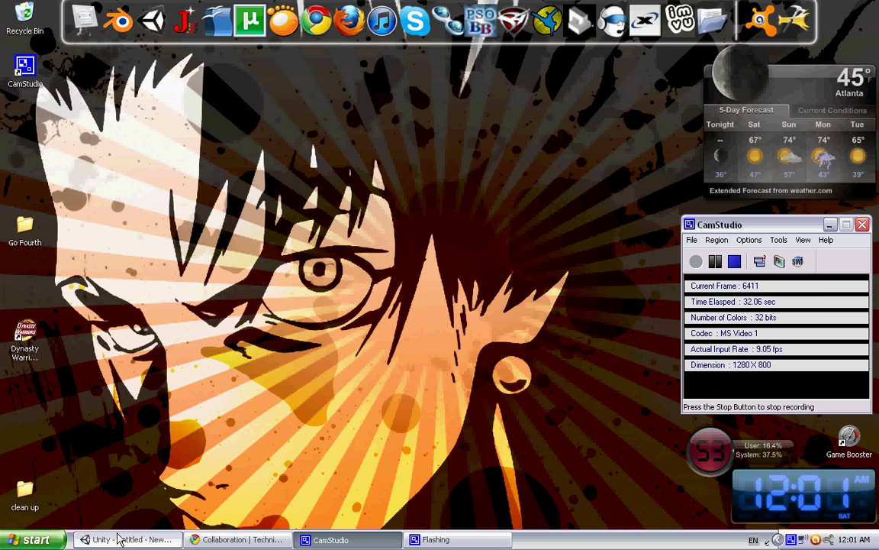
Step: Switch to Unity, start a new scene without saving the current one, and create a terrain in it
click(118, 540)
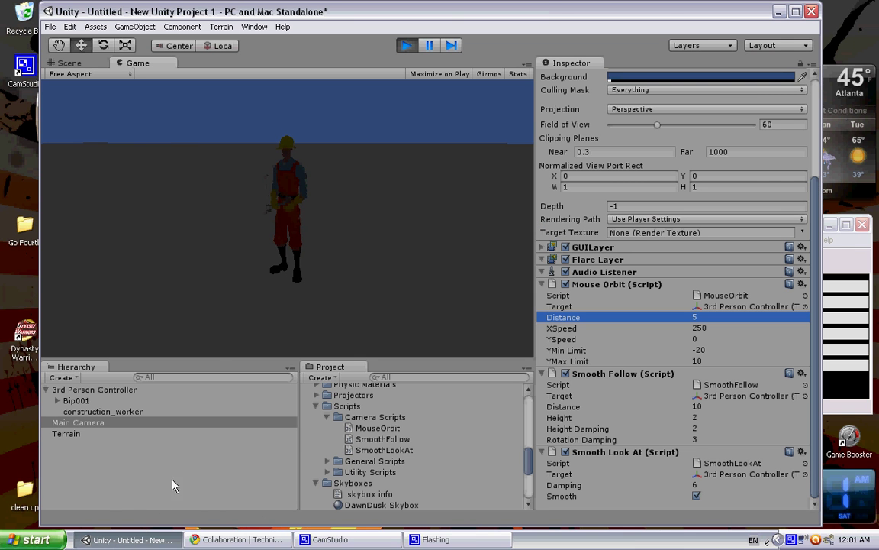
click(48, 29)
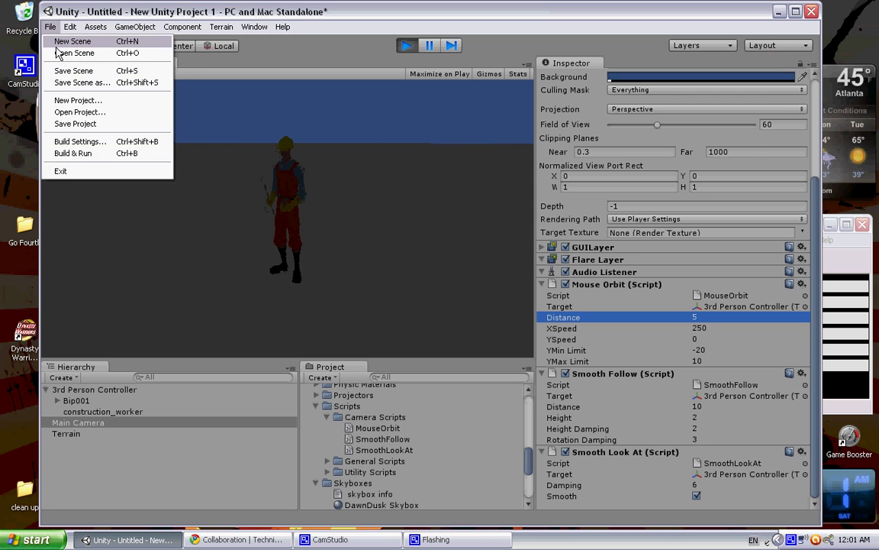
click(56, 43)
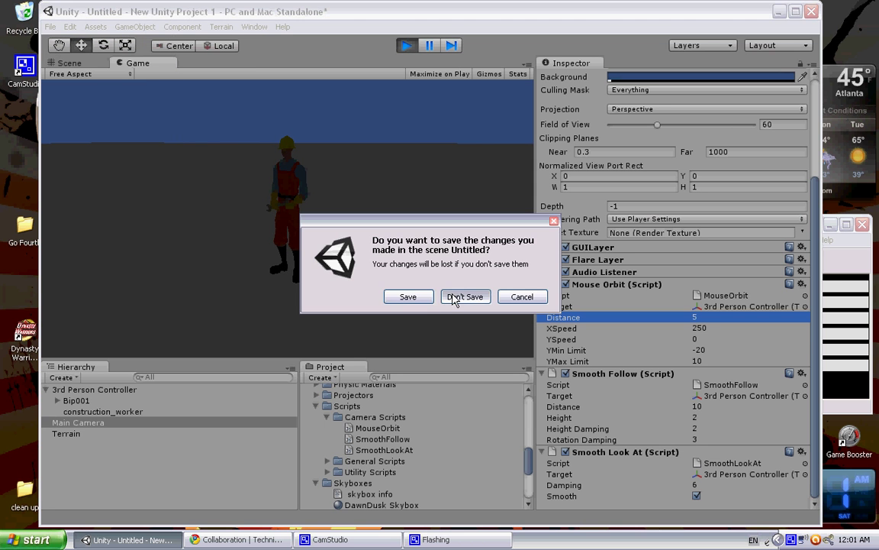
click(454, 299)
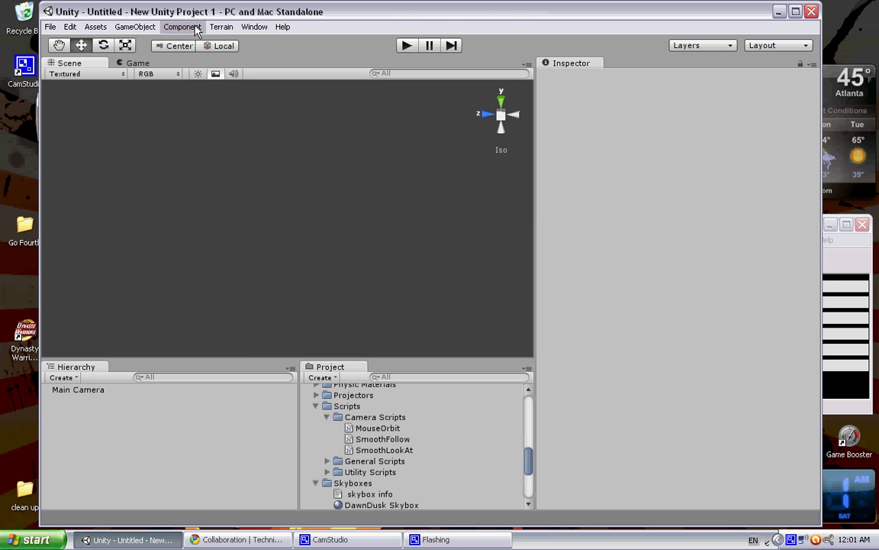
click(220, 26)
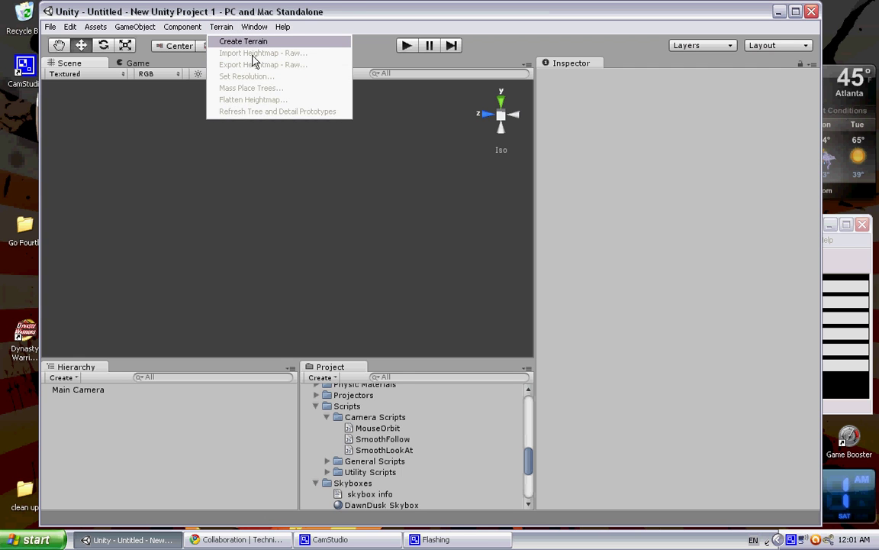
key(Return)
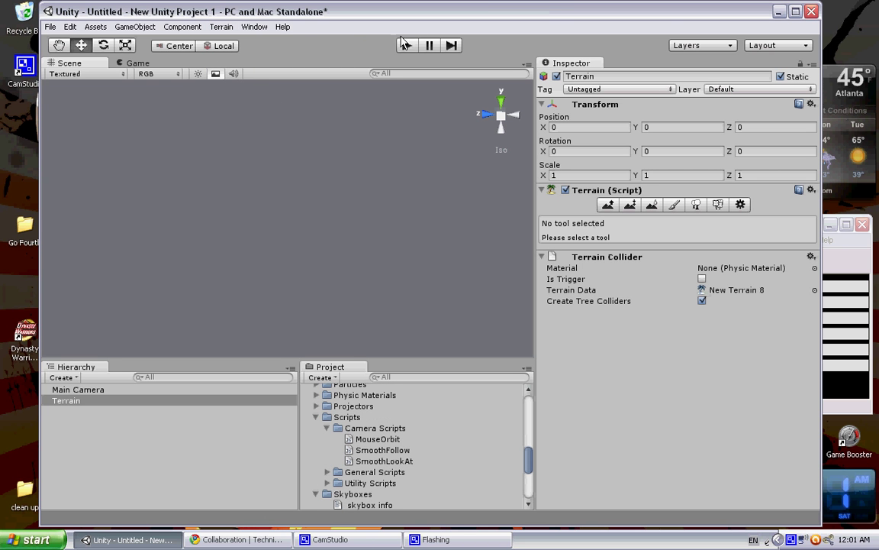
click(222, 26)
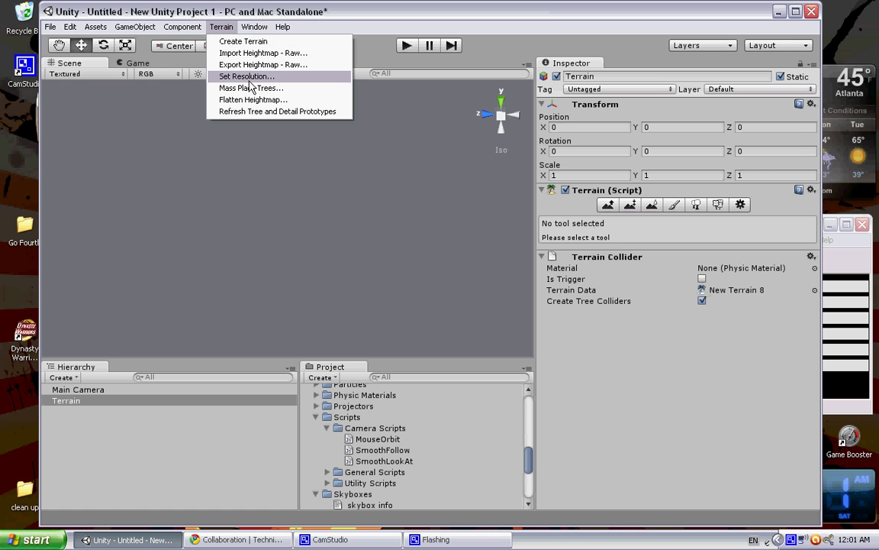
click(252, 66)
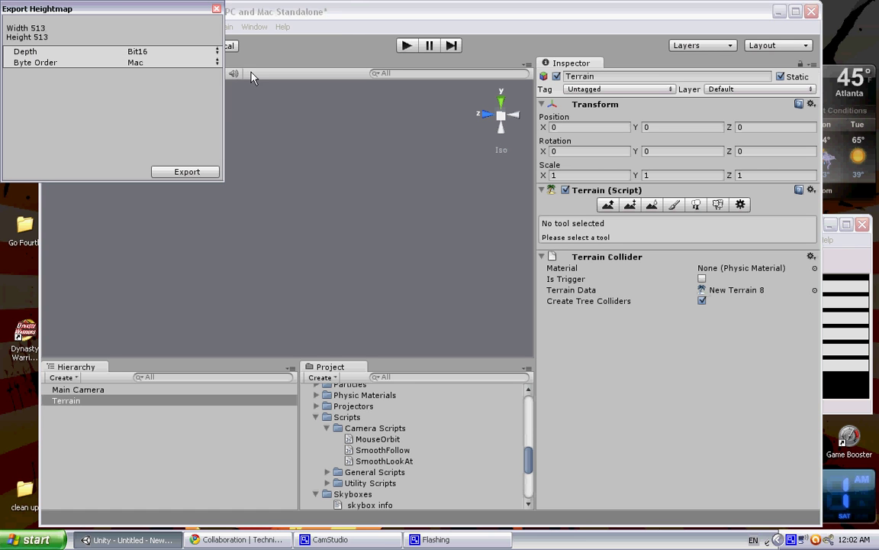
click(217, 9)
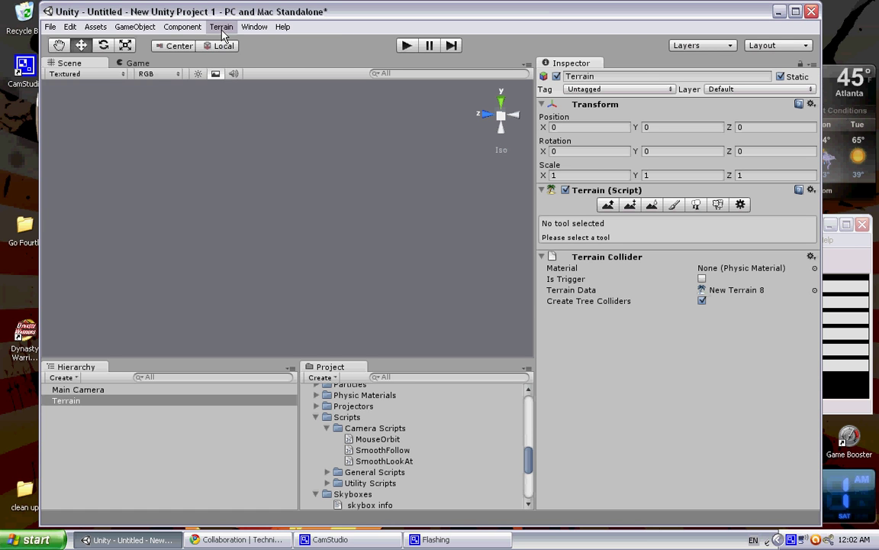
Step: Set the terrain's width and length to 200 in its resolution settings and apply them
click(221, 27)
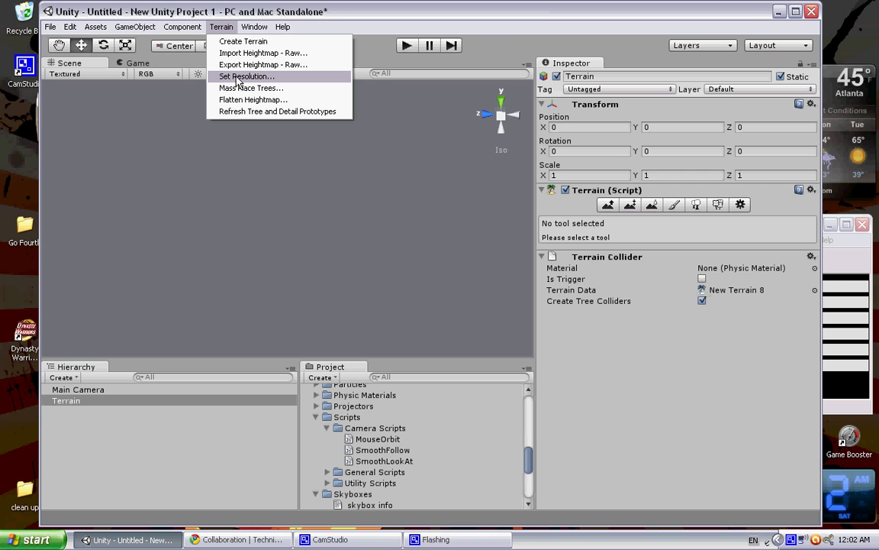
click(239, 77)
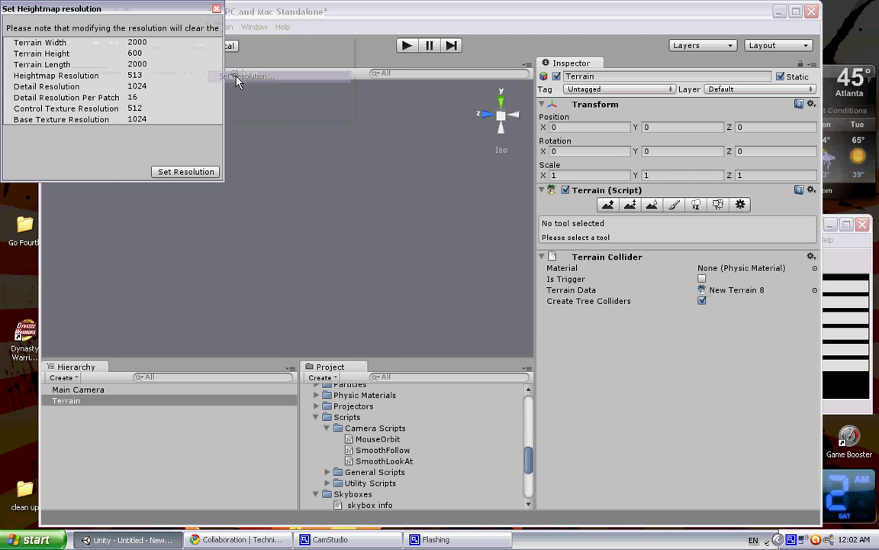
click(153, 44)
click(155, 48)
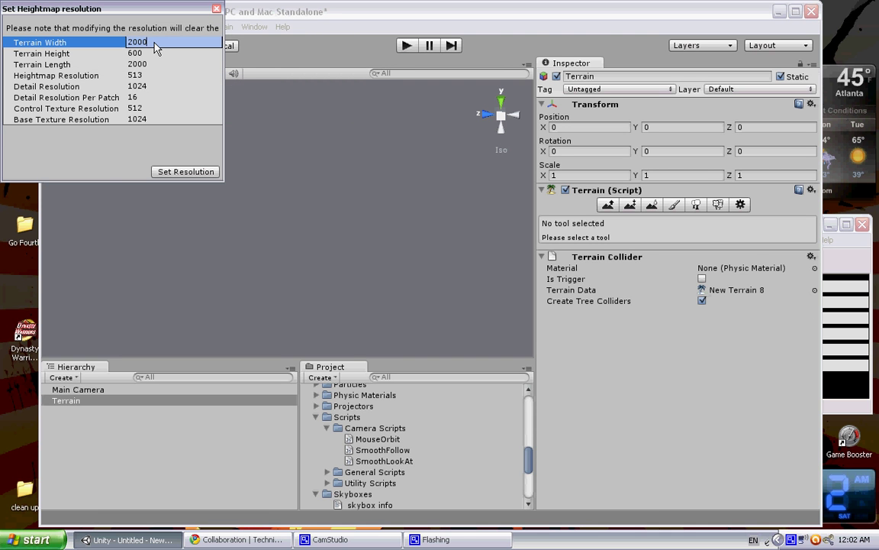
click(157, 65)
click(156, 65)
key(BackSpace)
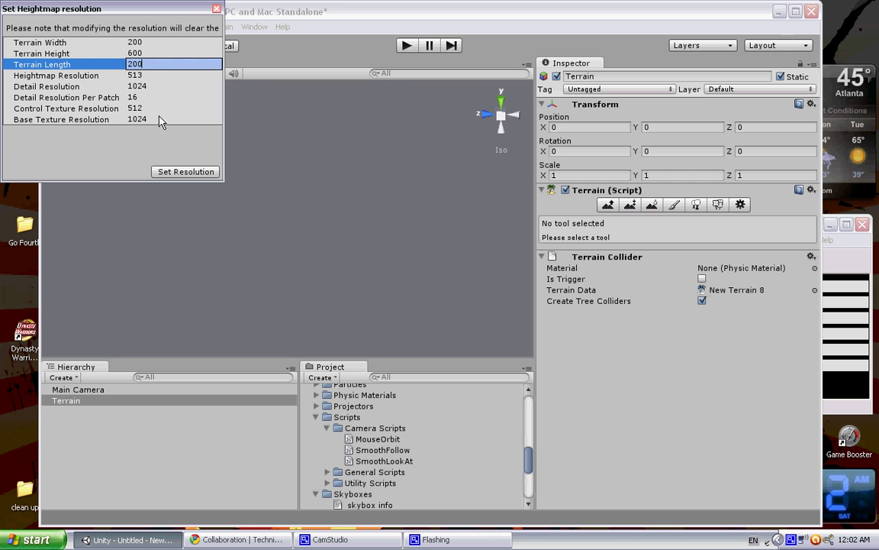
click(183, 172)
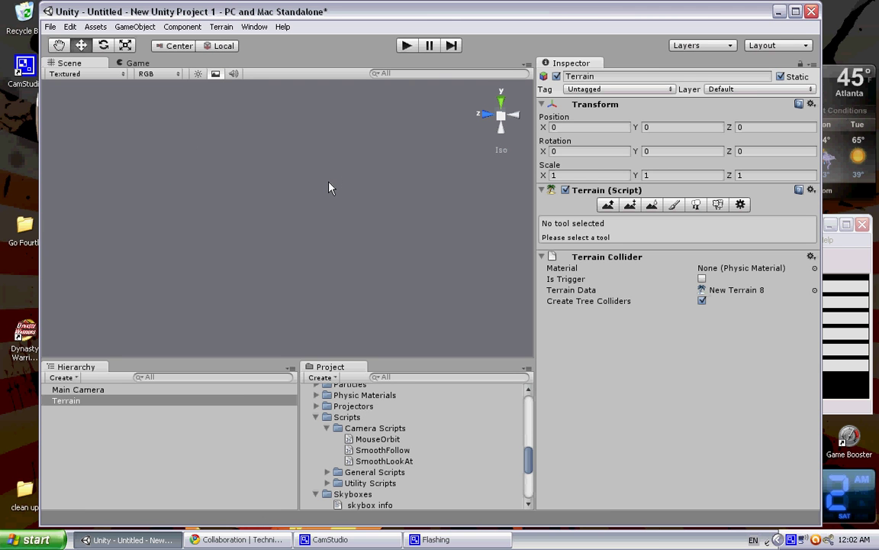
Step: Add the 3rd Person Controller prefab from the Character Controllers assets to the scene
key(f)
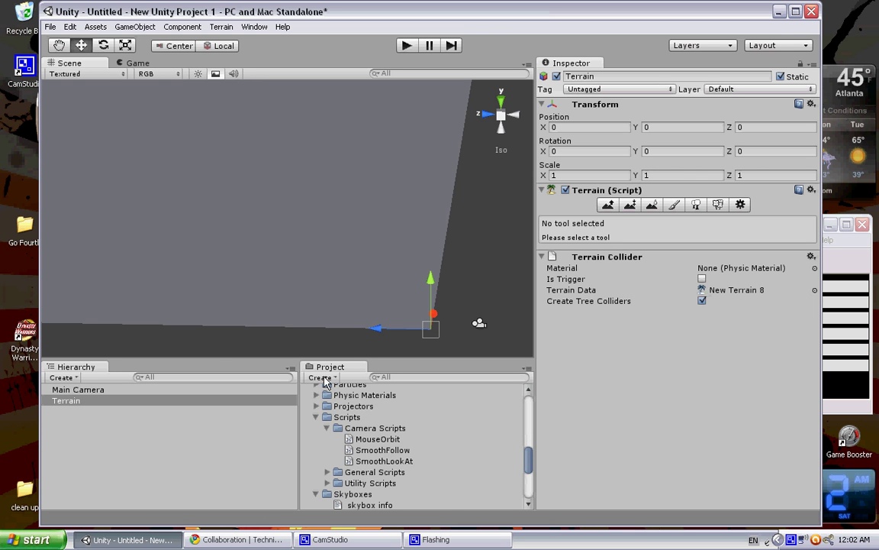
scroll(324, 393, up, 10)
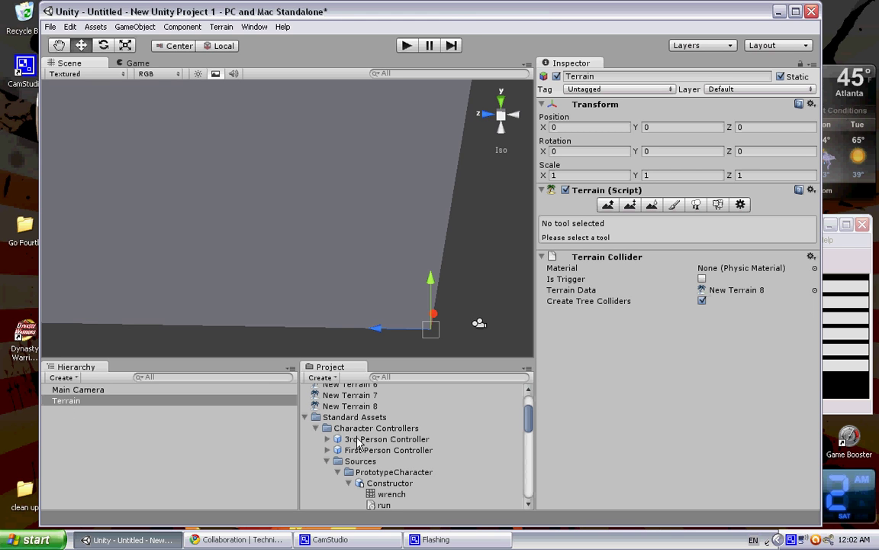
drag(359, 442, 120, 426)
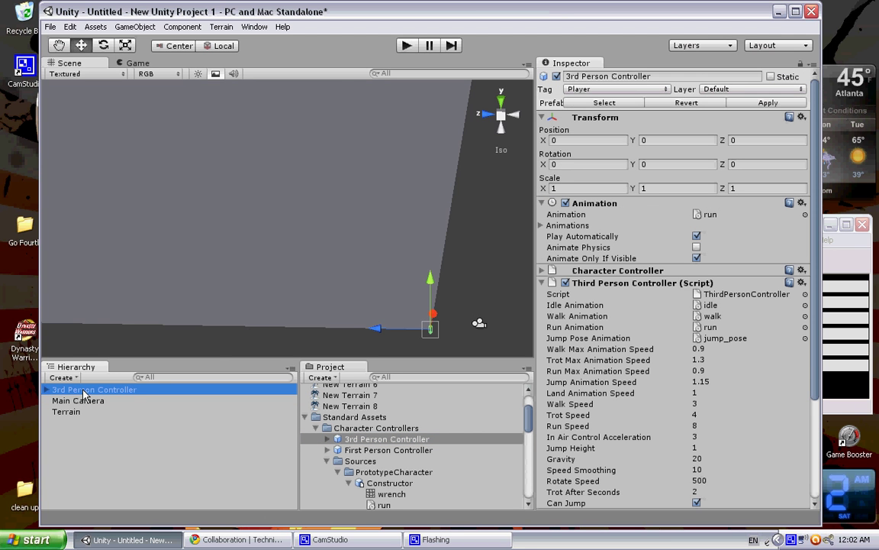
key(F2)
text(f)
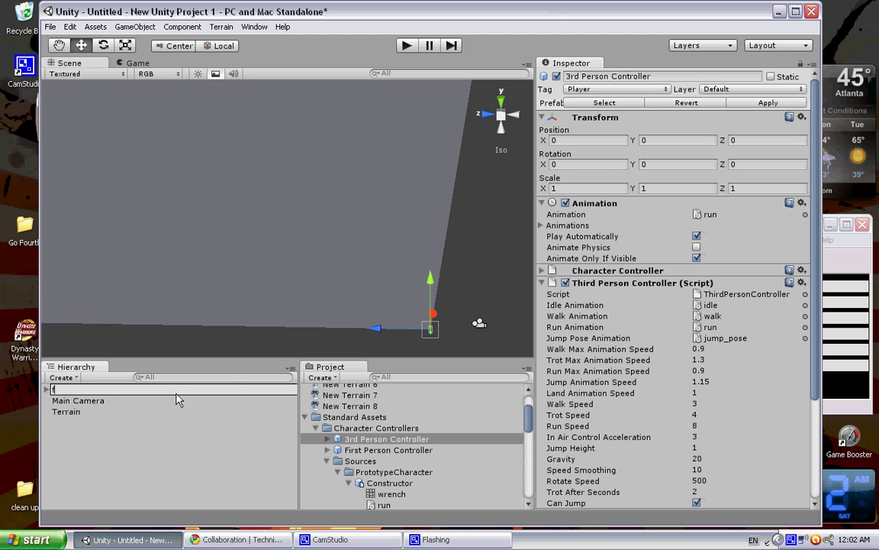
click(133, 412)
click(122, 390)
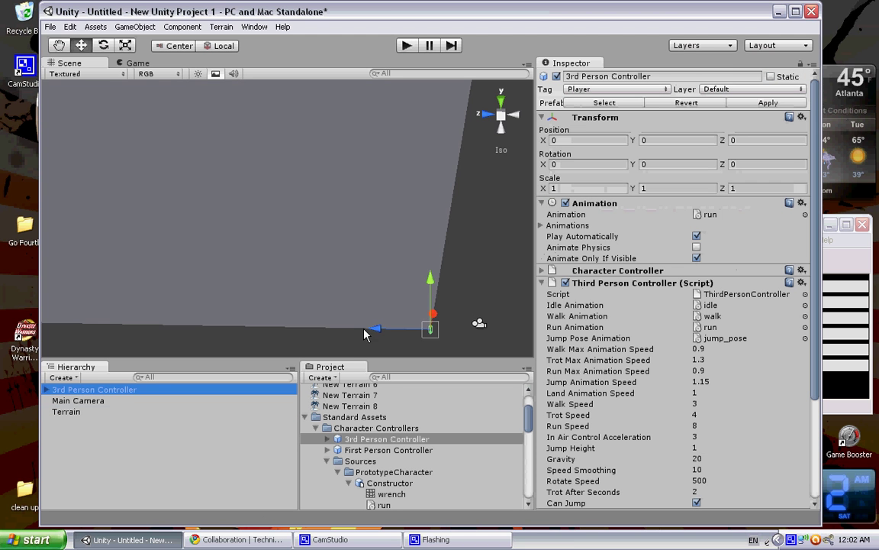
Step: Move the 3rd Person Controller up and inward from the terrain's corner to about X 8.3, Y 1.4, Z 8.2
click(430, 333)
key(f)
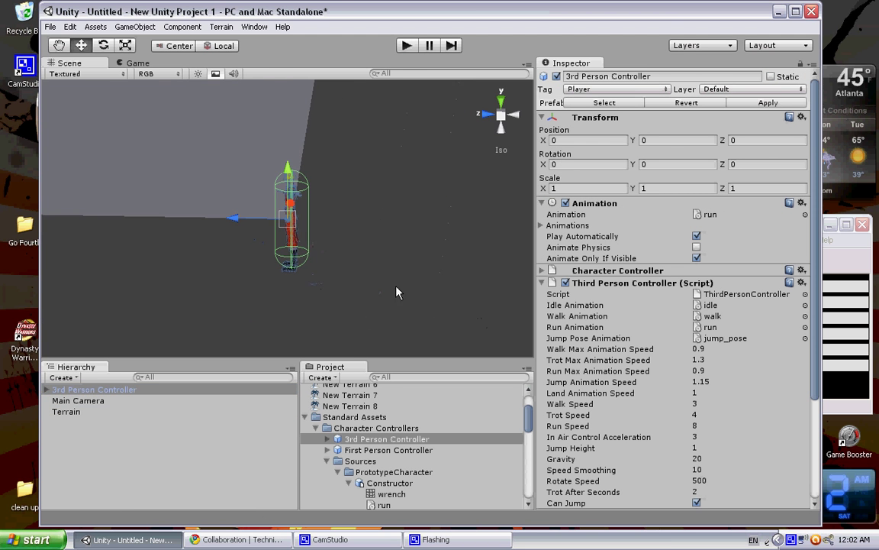
alt+drag(243, 282, 330, 253)
scroll(292, 181, down, 3)
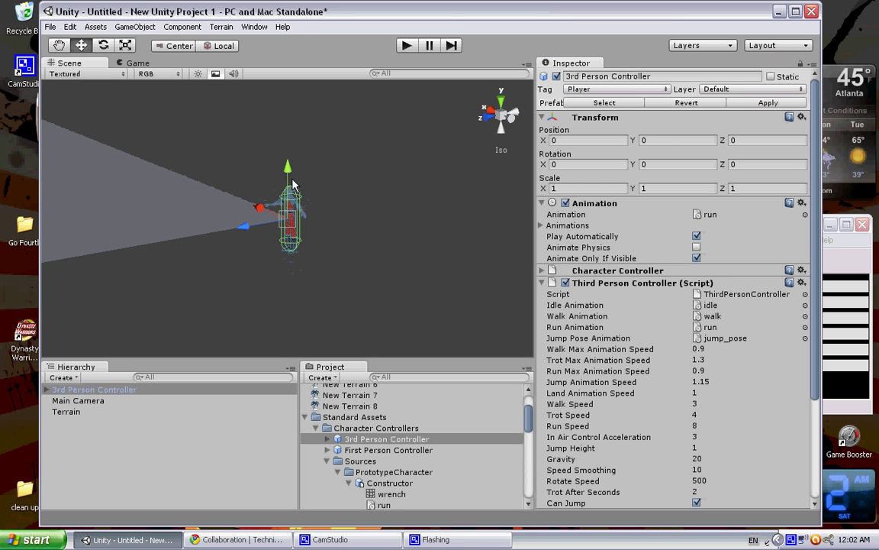
drag(290, 172, 292, 115)
drag(225, 162, 42, 244)
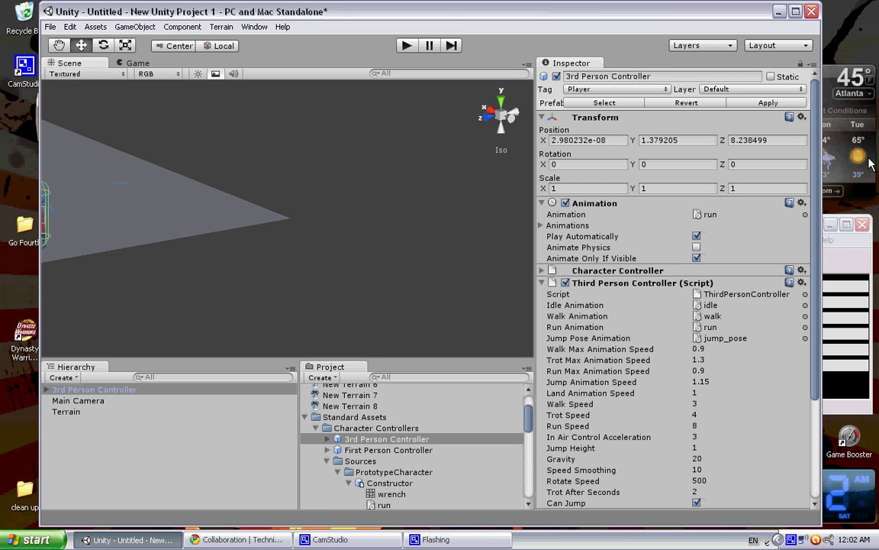
alt+drag(257, 246, 177, 227)
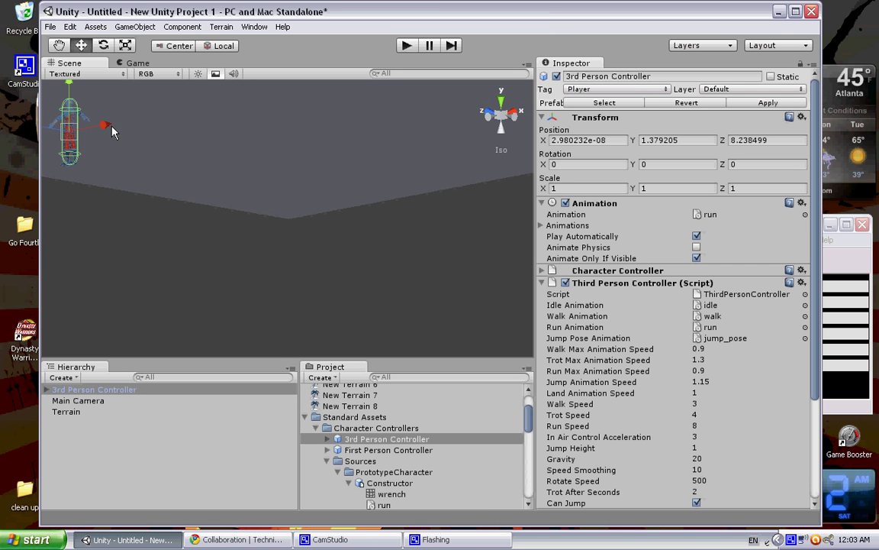
drag(104, 128, 303, 105)
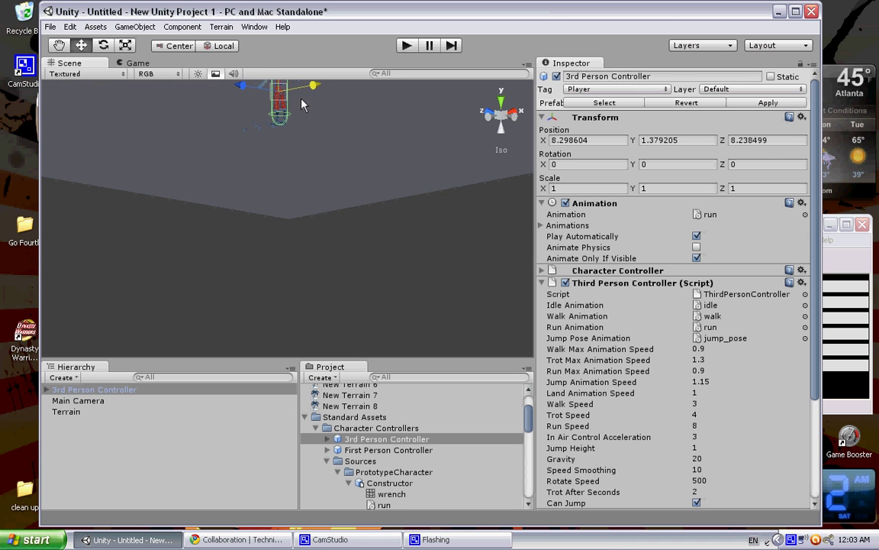
Step: Play the scene and test how the character and camera respond to running, turning, jumping and moving in every direction
click(412, 47)
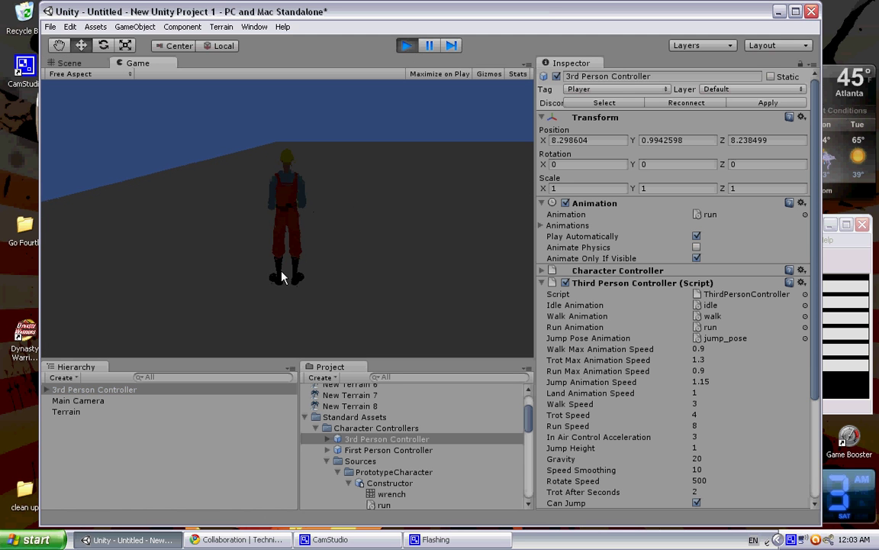
key(Right)
key(Up)
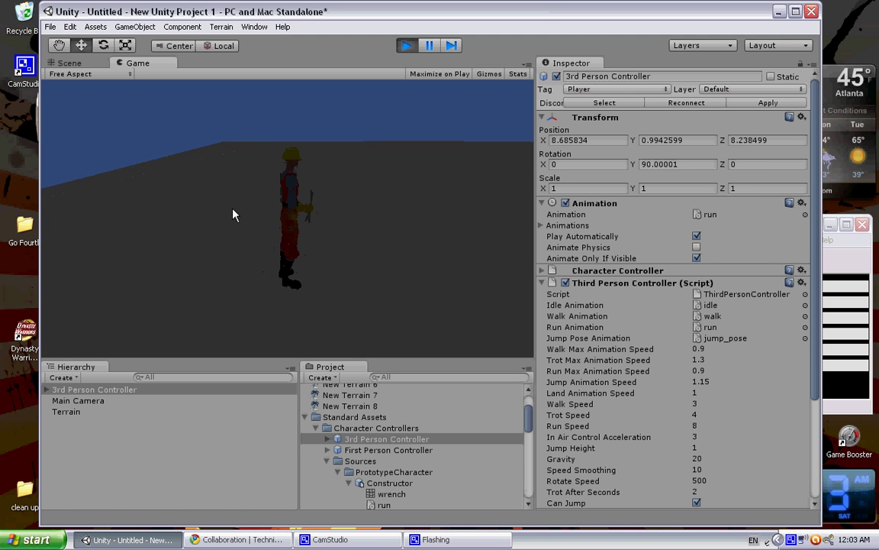
key(Left)
key(Right)
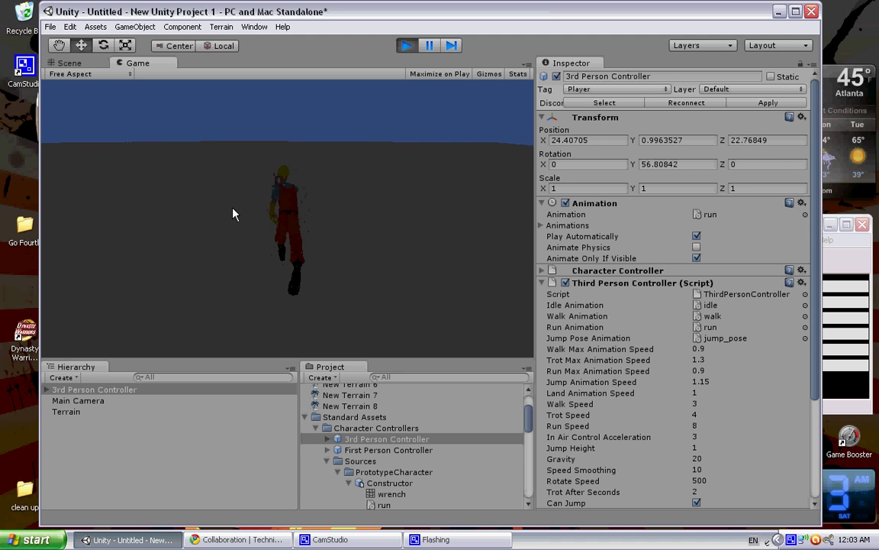
key(space)
key(space)
key(space)
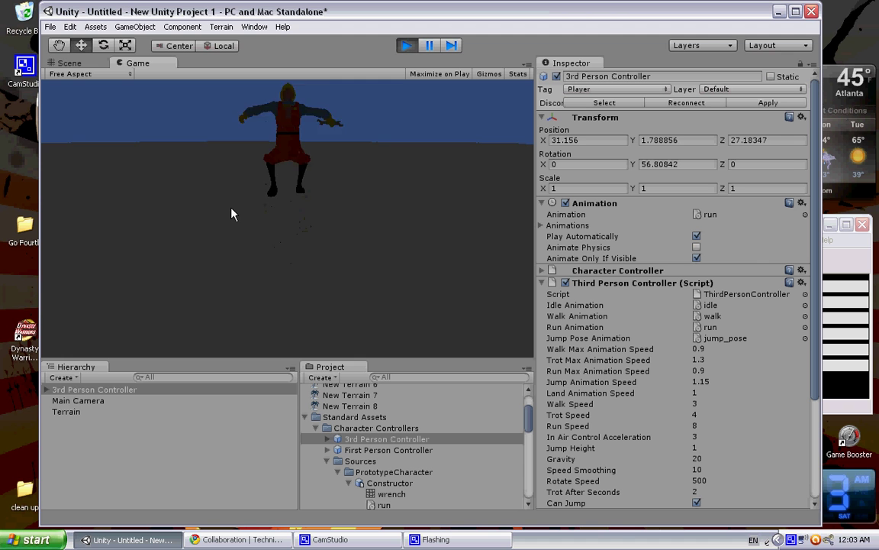
key(Down)
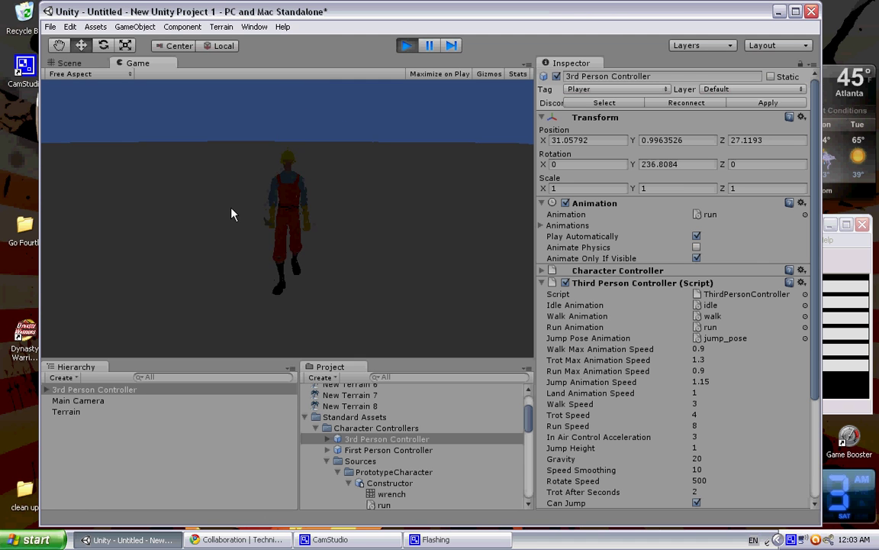
key(Up)
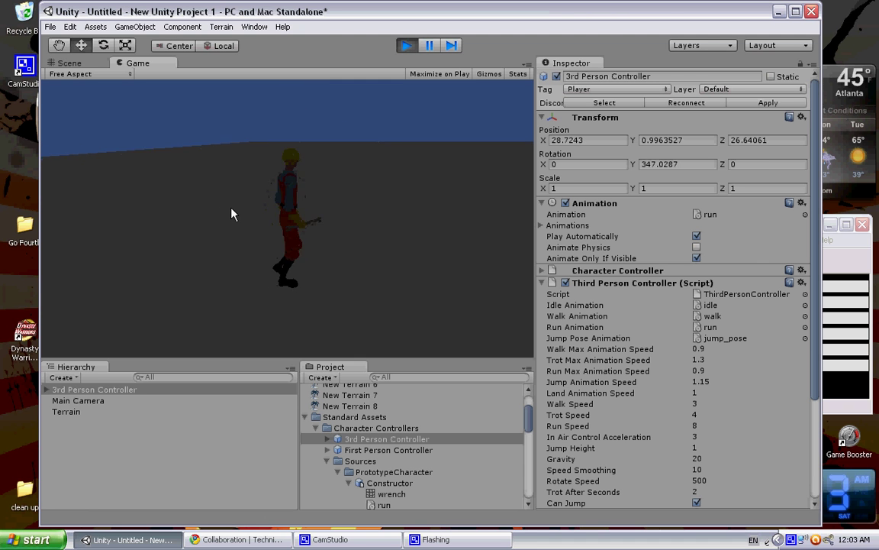
key(Left)
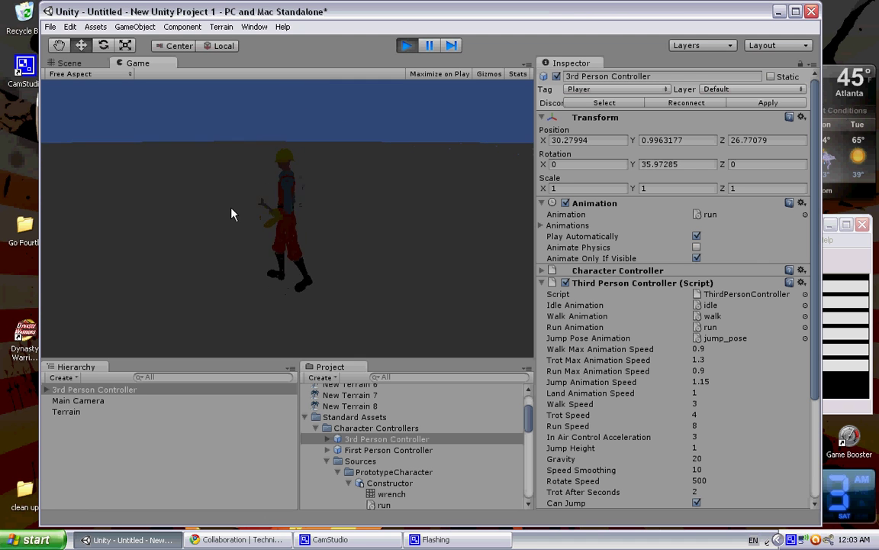
key(Right)
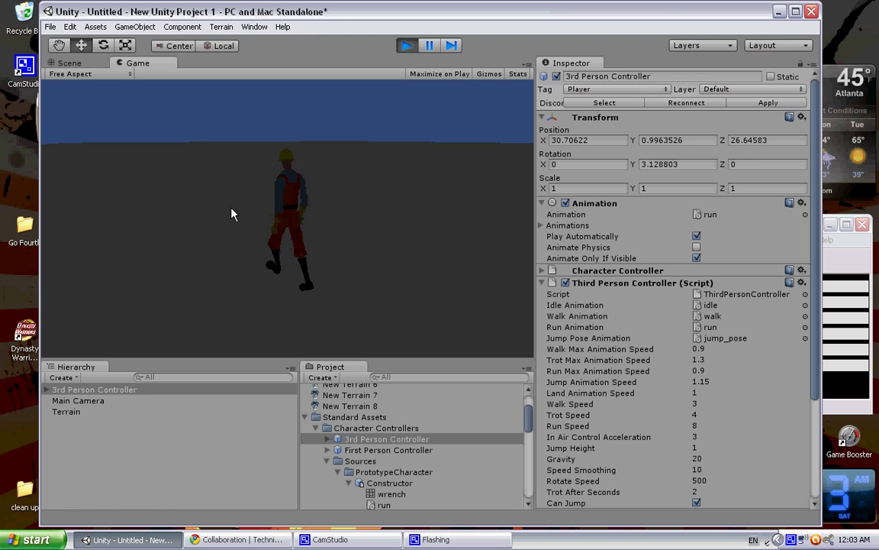
key(Up)
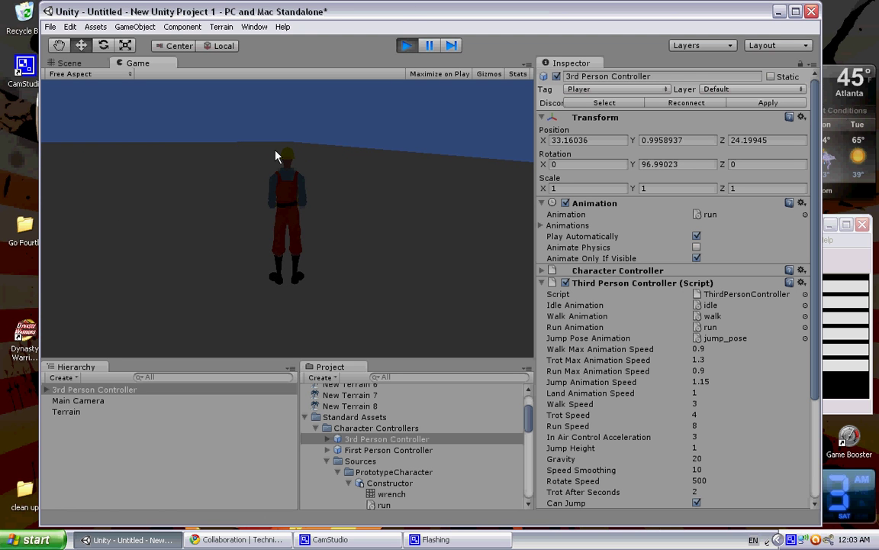
key(Left)
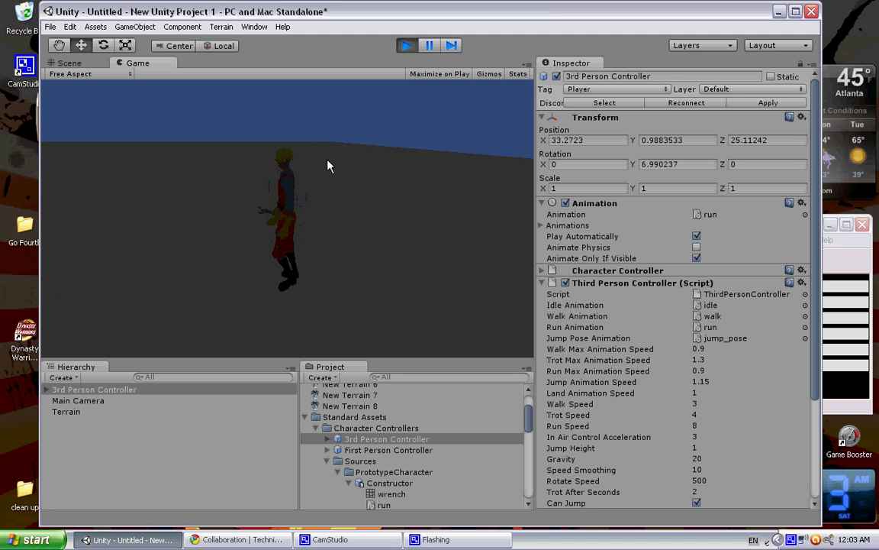
key(Right)
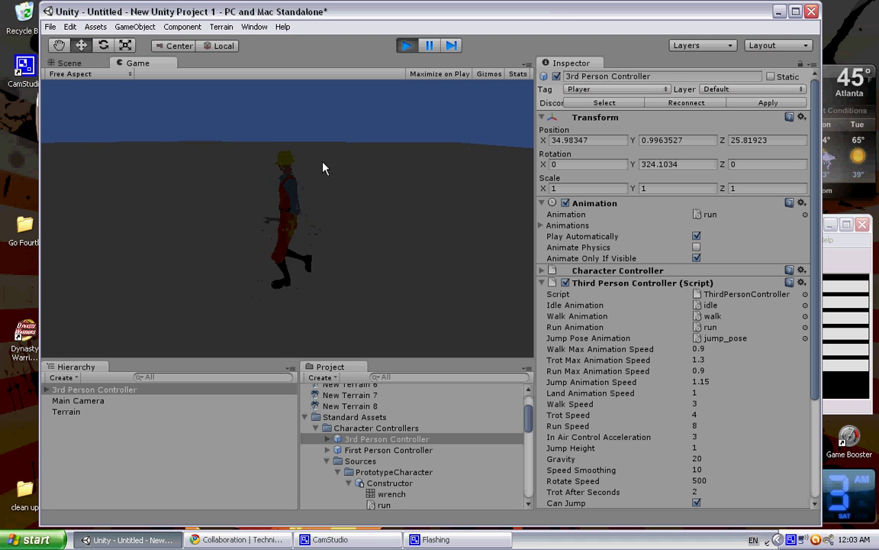
Step: Steer the running character right and left to check how the camera reacts, and stop the play test
key(Right)
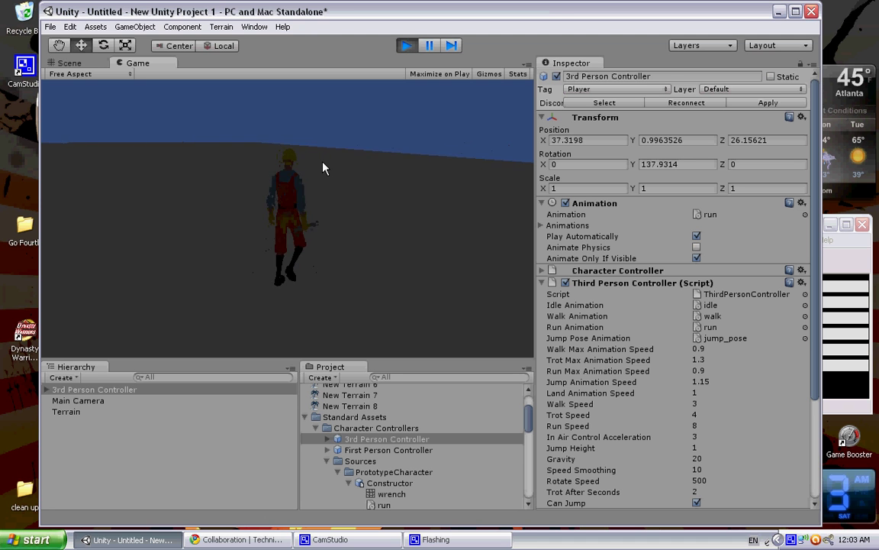
key(Left)
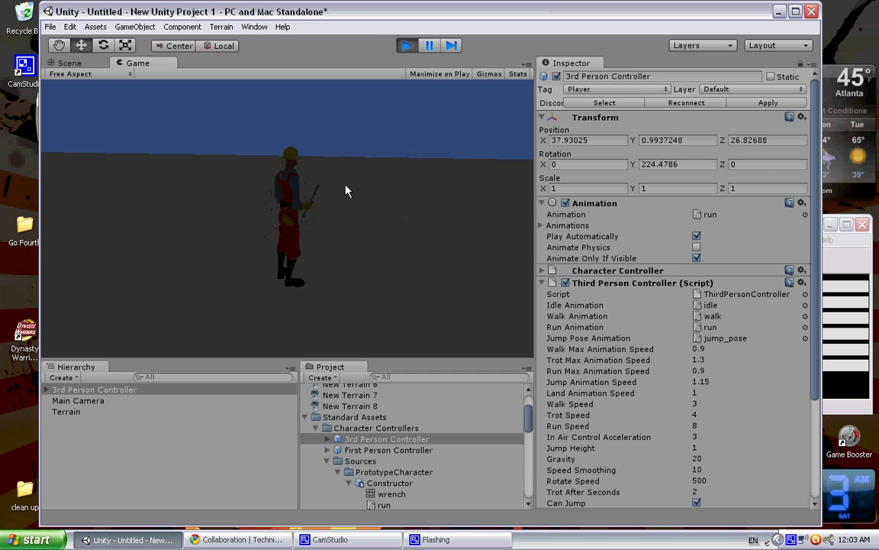
click(406, 46)
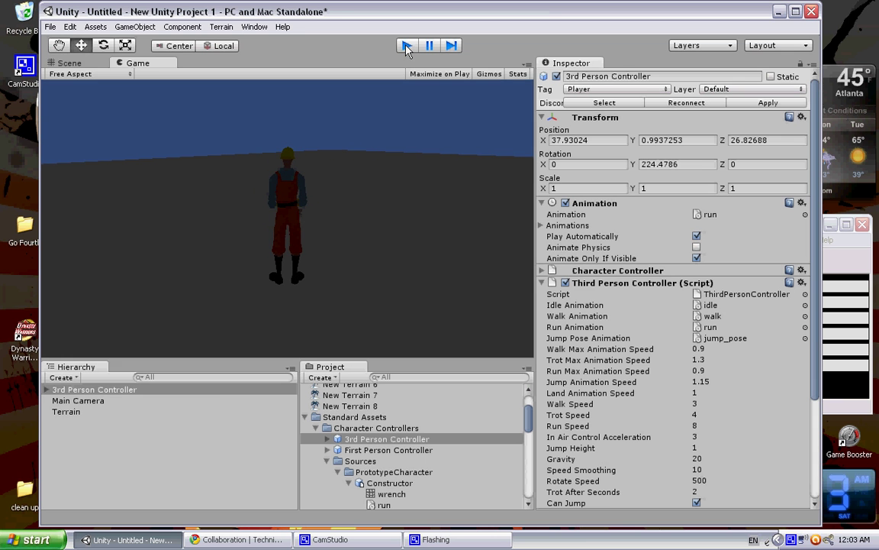
alt+drag(275, 137, 281, 171)
key(f)
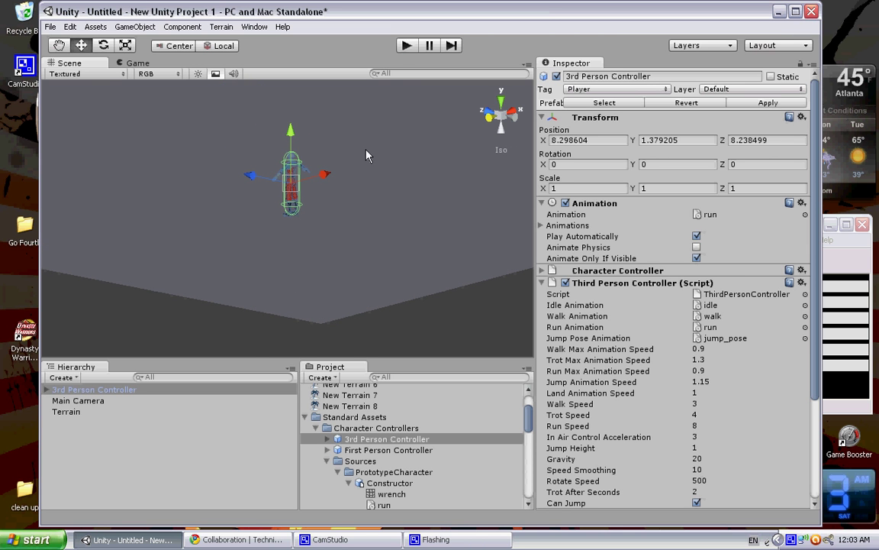
Step: Add the Mouse Orbit camera-control script to the Main Camera
scroll(324, 393, down, 5)
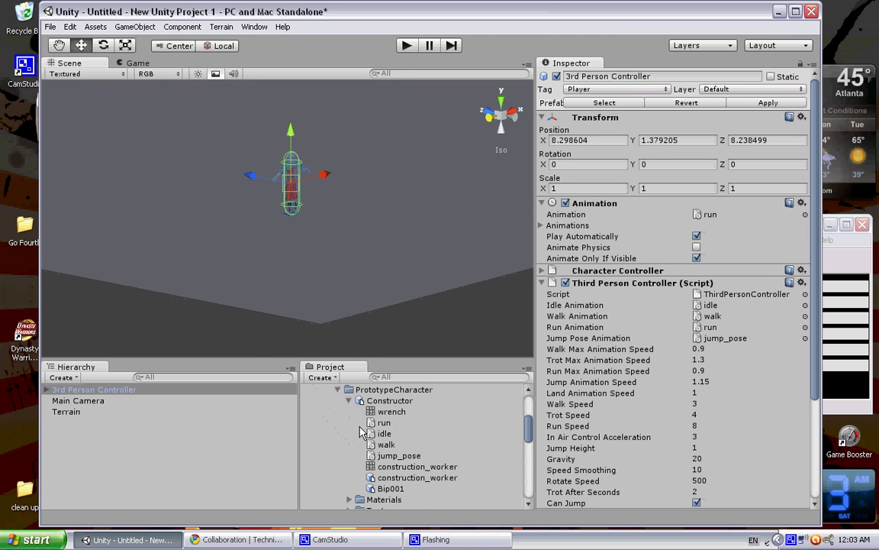
scroll(363, 432, down, 3)
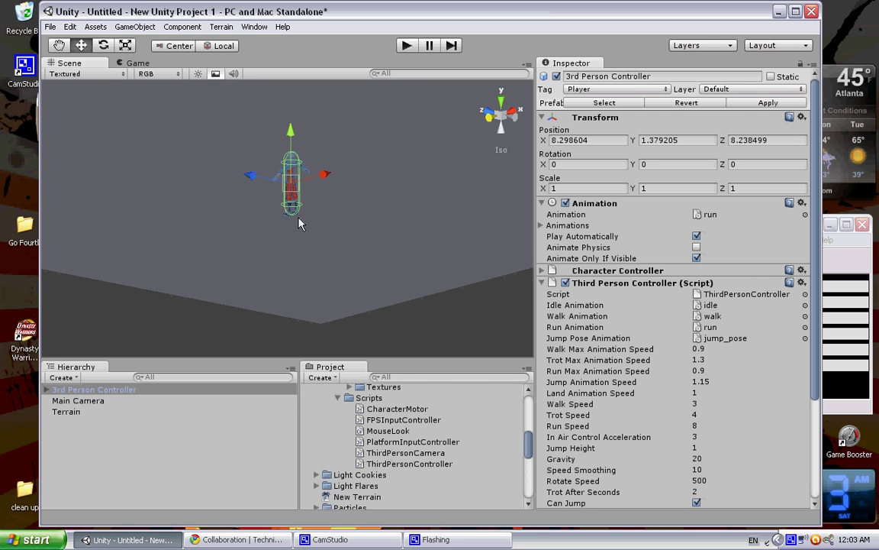
scroll(368, 432, down, 4)
scroll(418, 426, up, 6)
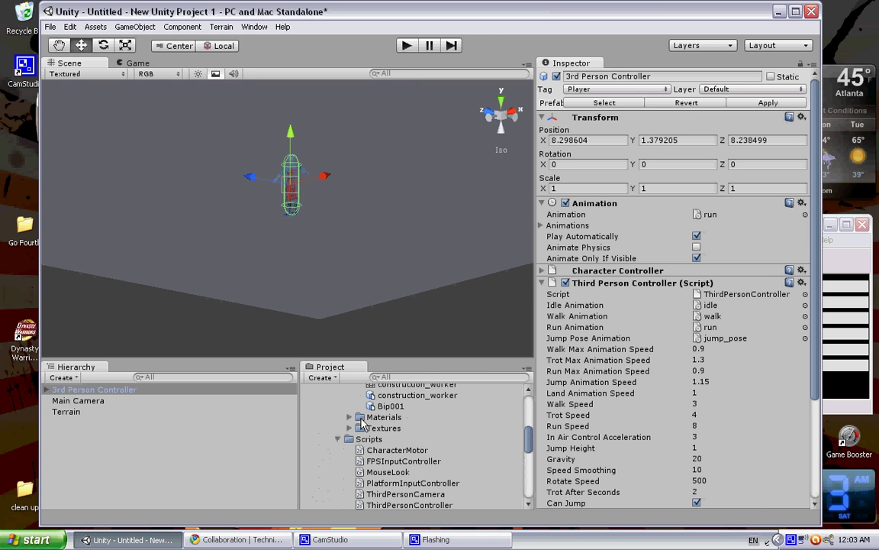
scroll(363, 425, down, 3)
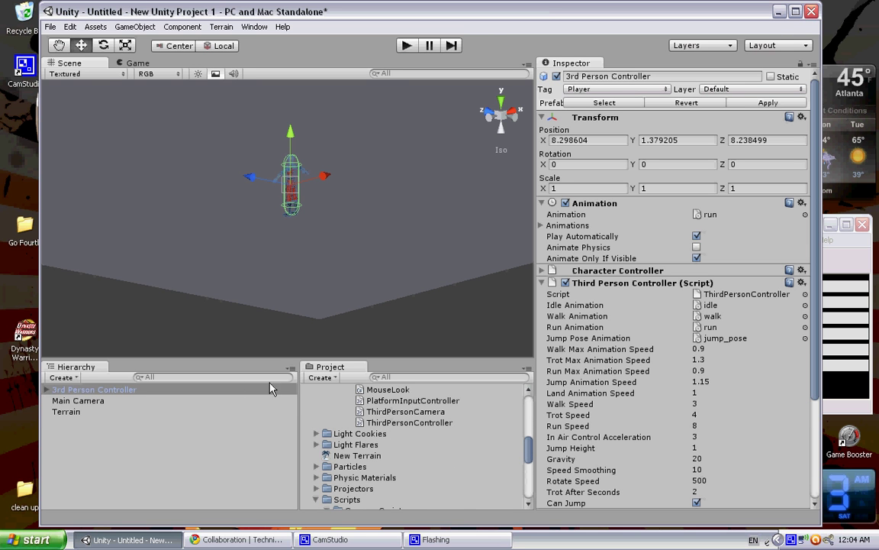
click(75, 405)
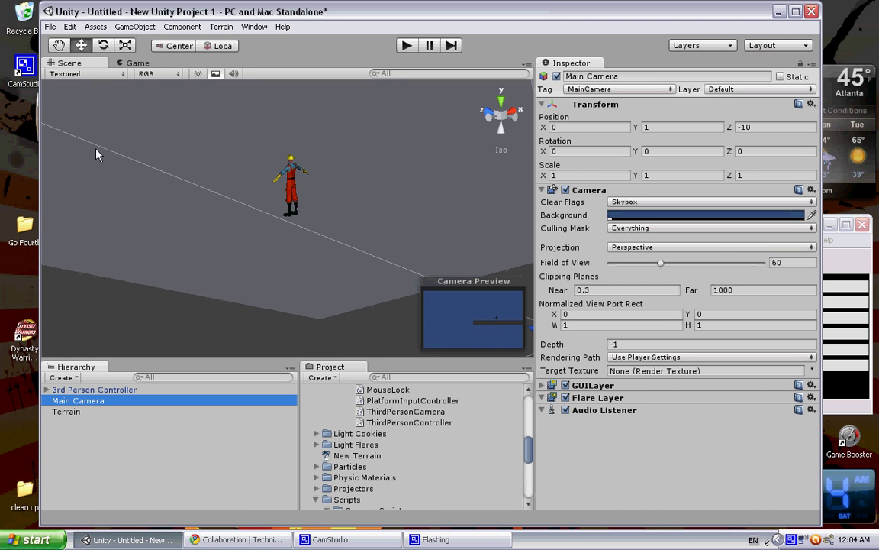
click(195, 28)
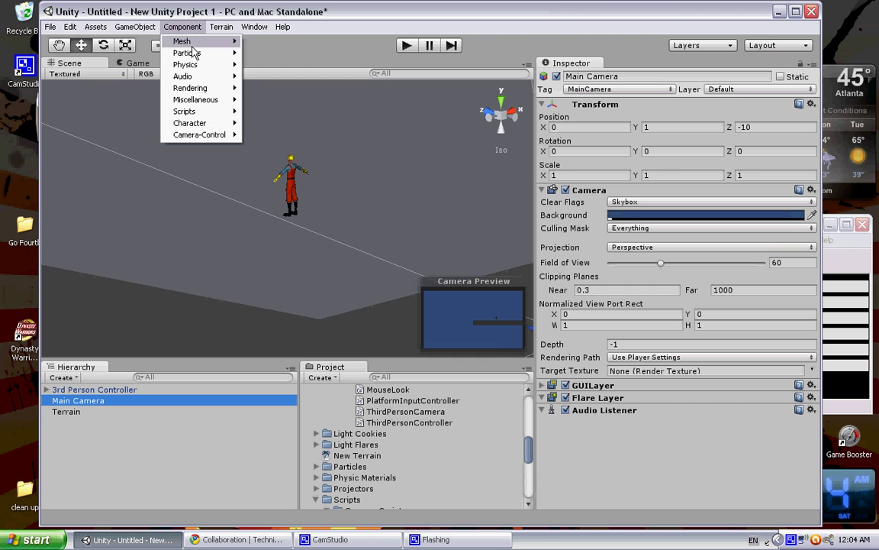
mouse_move(194, 135)
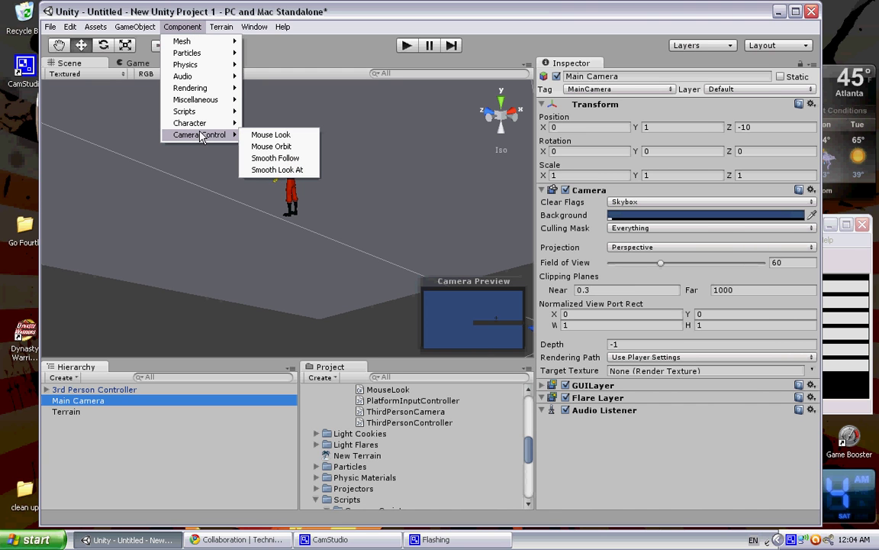
click(282, 148)
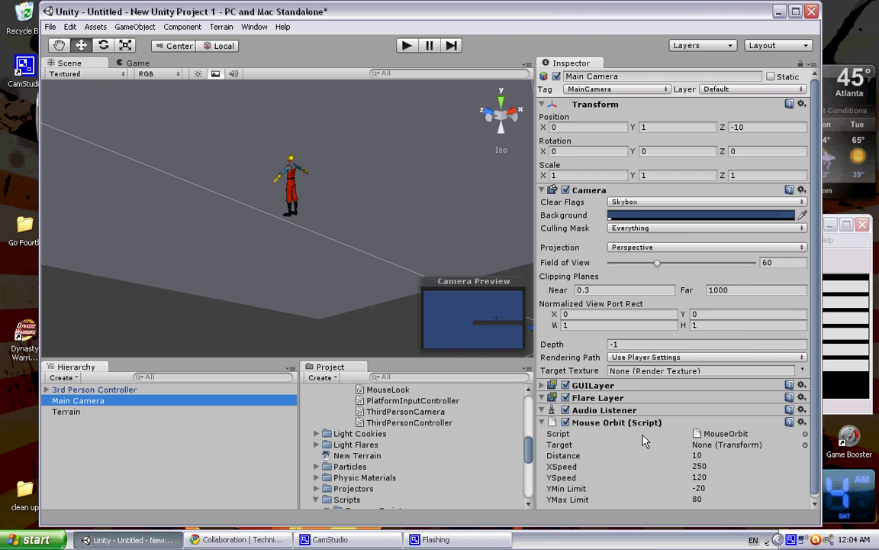
Step: Attach the SmoothFollow script from the Camera Scripts folder to the Main Camera
scroll(405, 445, down, 5)
scroll(405, 445, up, 5)
scroll(404, 445, up, 2)
scroll(393, 466, down, 2)
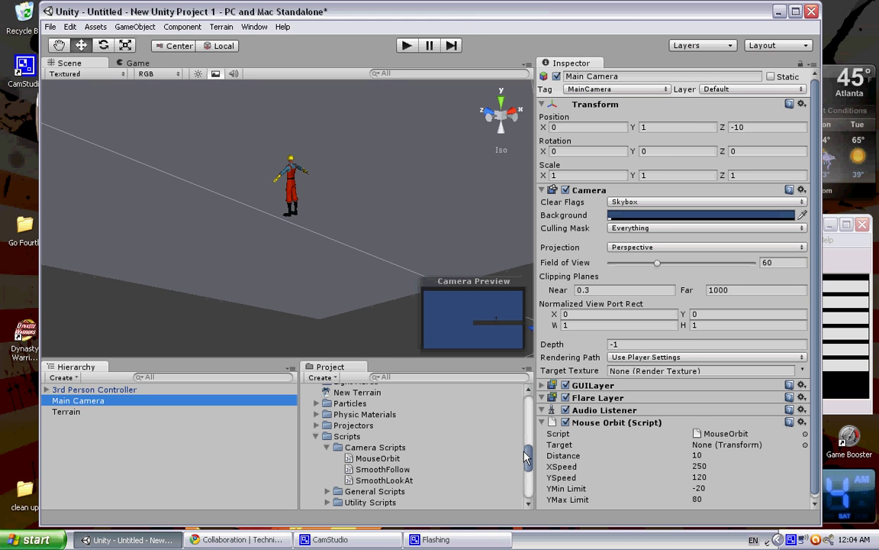
drag(330, 419, 569, 496)
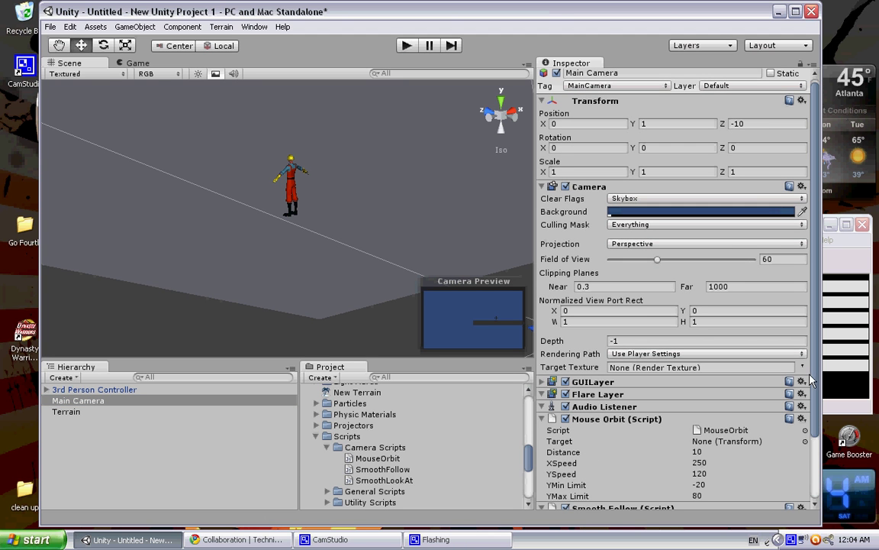
scroll(676, 471, down, 3)
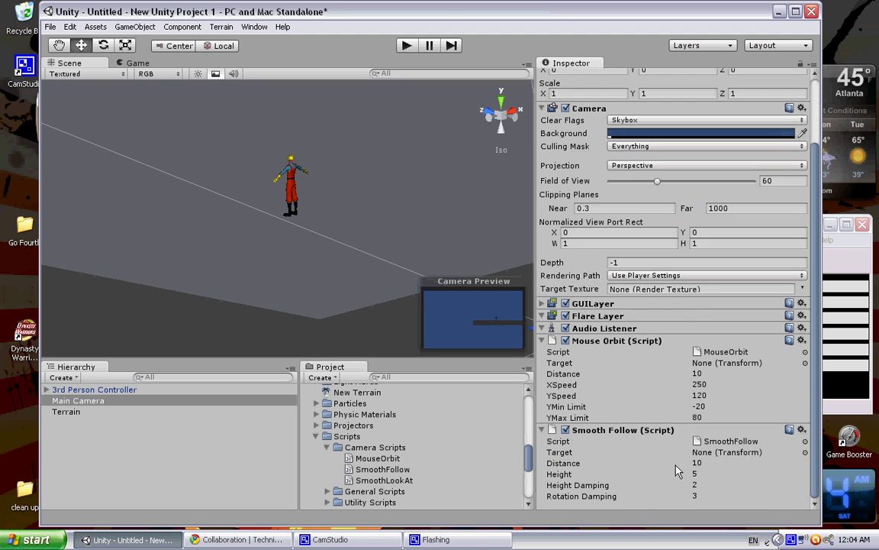
Step: Attach the SmoothLookAt script from the Camera Scripts folder to the Main Camera
click(382, 480)
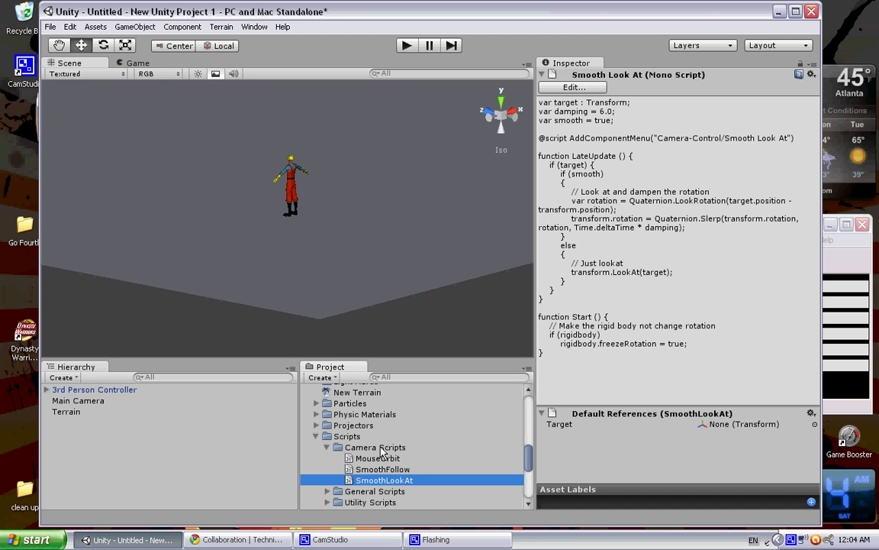
click(98, 402)
drag(374, 479, 585, 496)
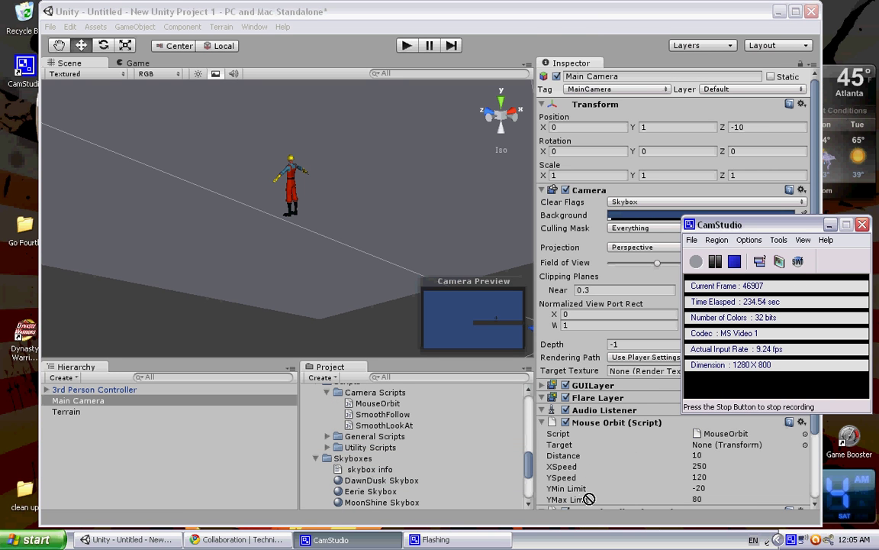
click(592, 24)
scroll(727, 341, down, 2)
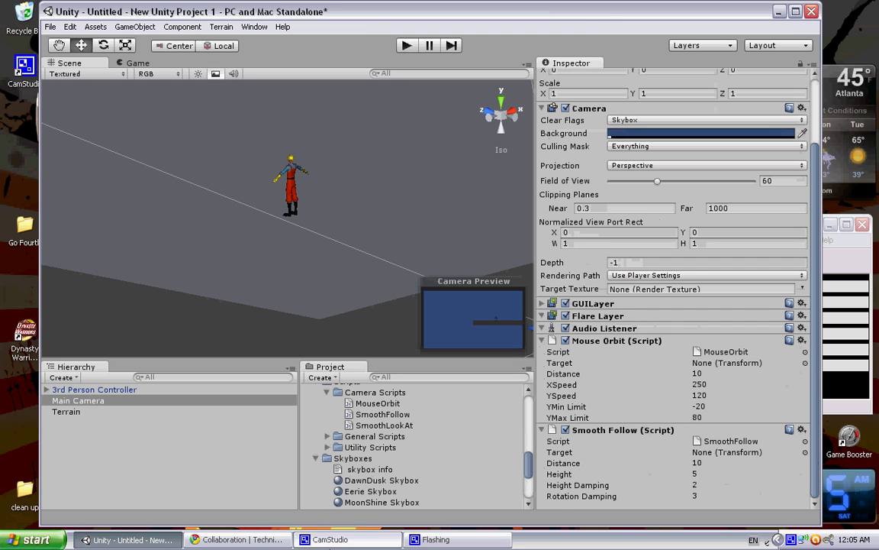
drag(375, 432, 576, 509)
scroll(598, 410, down, 2)
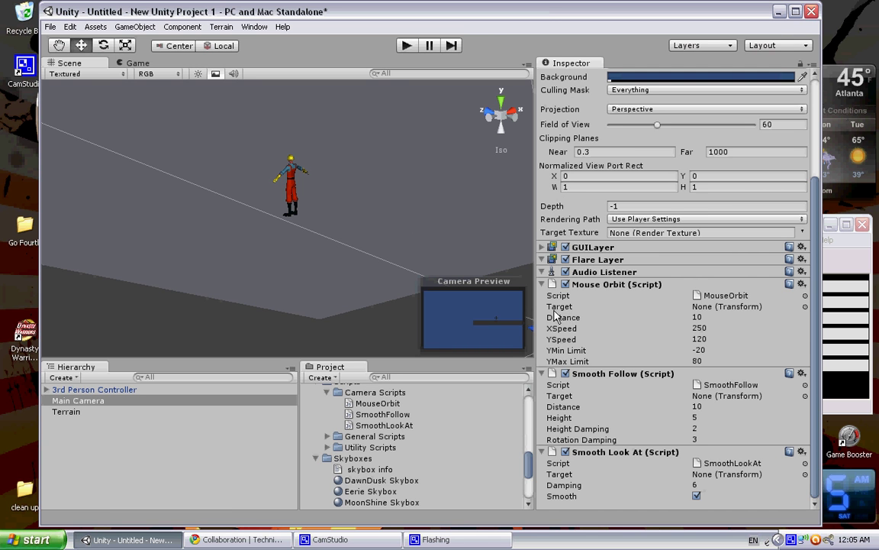
Step: Assign the 3rd Person Controller as target of the camera's Mouse Orbit, Smooth Follow and Smooth Look At scripts, and play-test the scene
scroll(372, 261, down, 8)
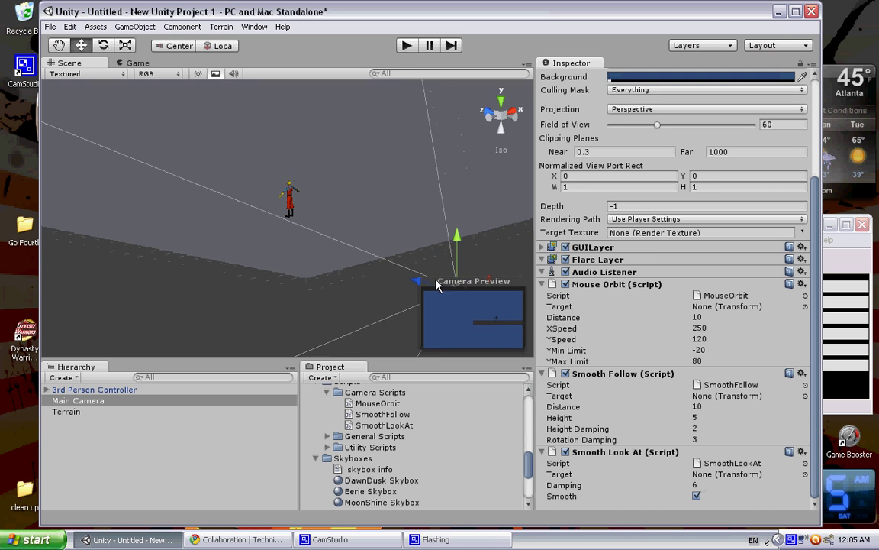
scroll(429, 195, up, 3)
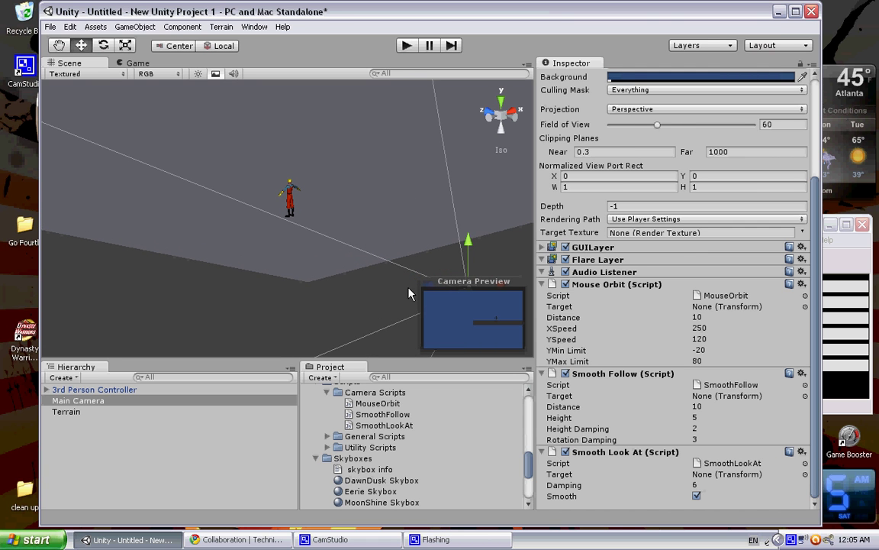
double_click(76, 390)
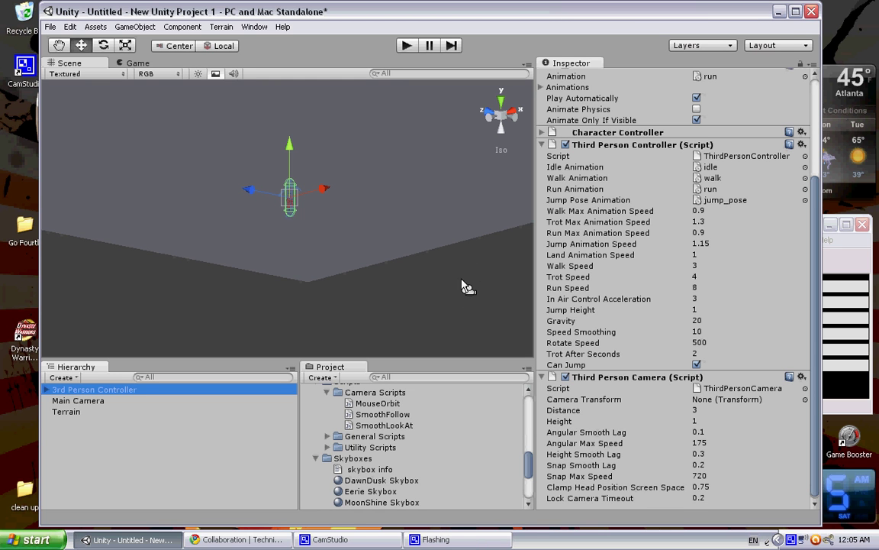
click(93, 401)
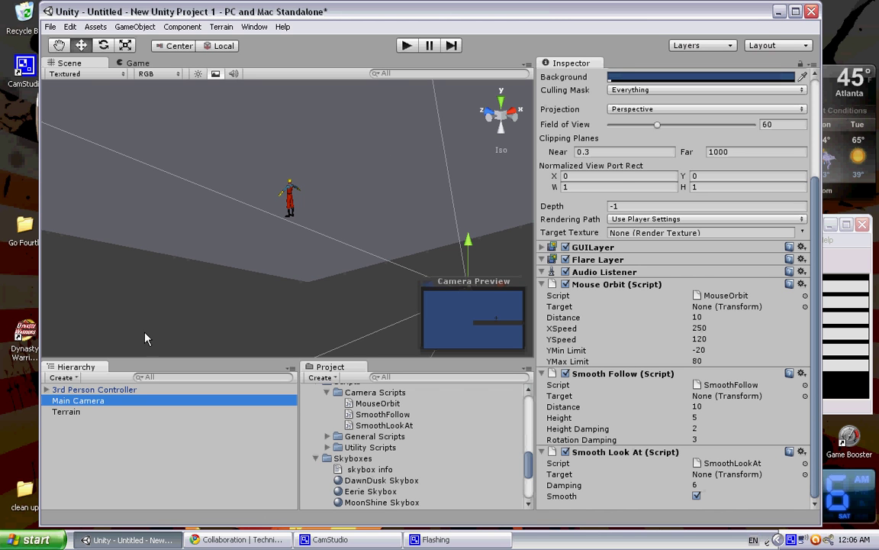
click(76, 390)
drag(75, 392, 722, 309)
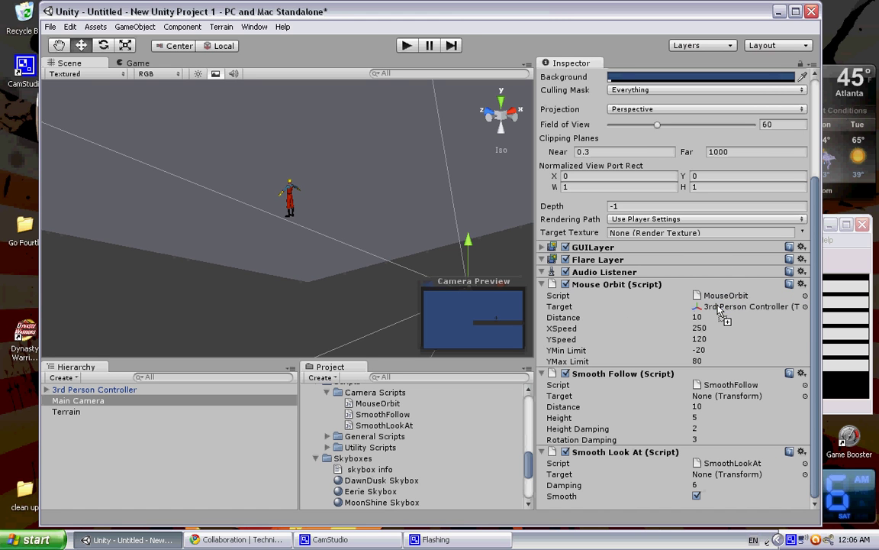
drag(103, 393, 710, 396)
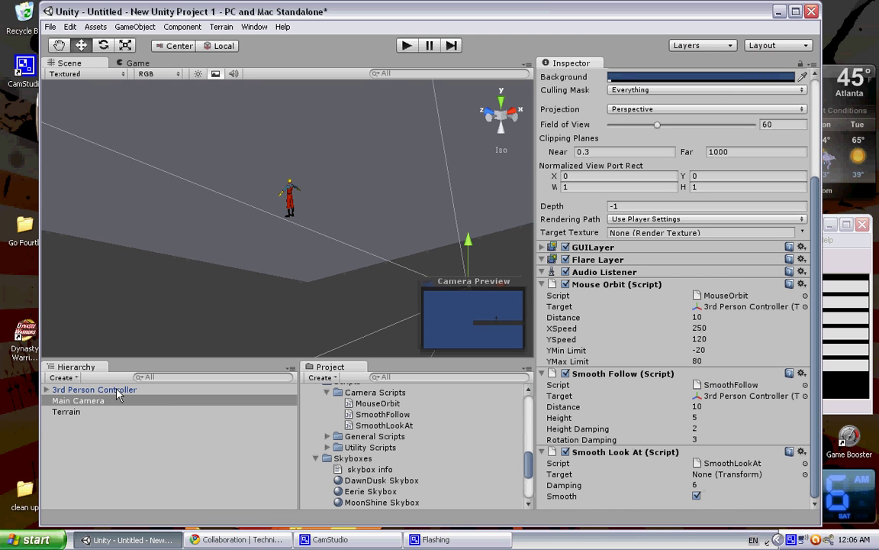
drag(120, 393, 723, 481)
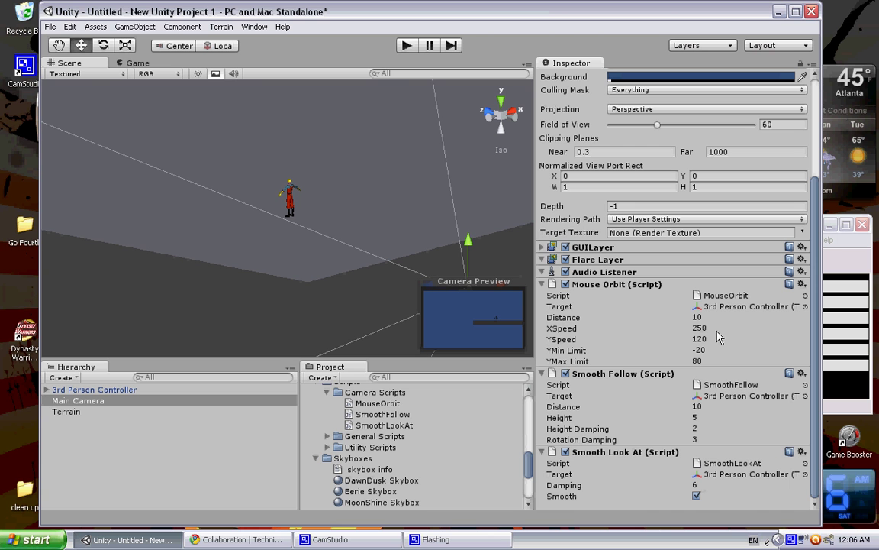
click(405, 46)
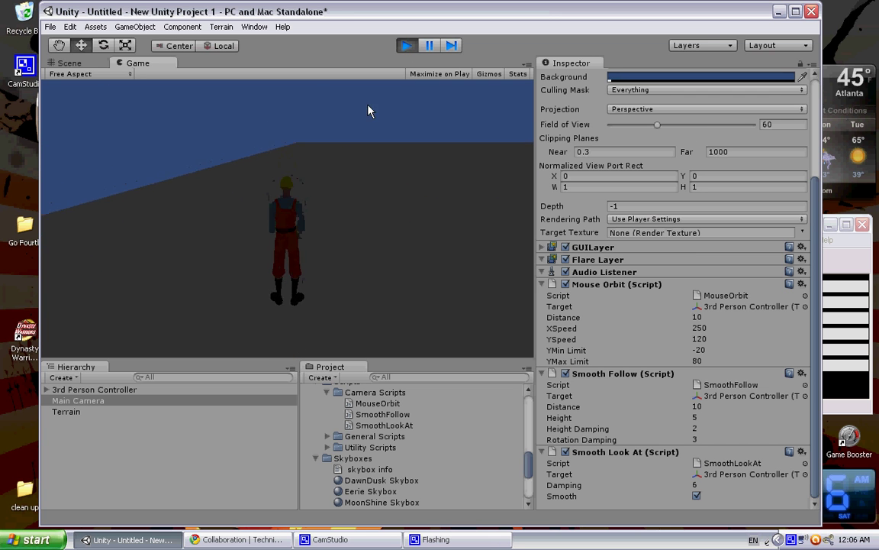
click(409, 46)
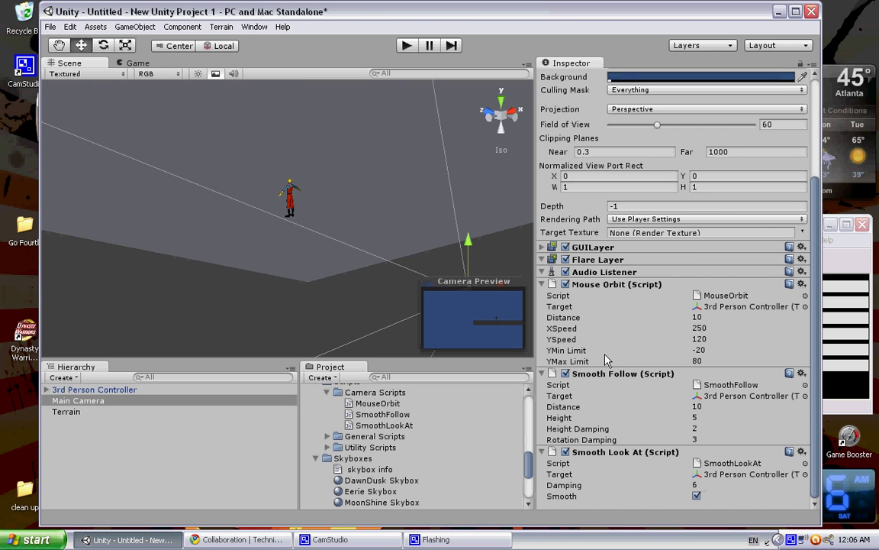
Step: Set the Main Camera's Mouse Orbit YSpeed to 0 and play-test the camera movement
click(701, 339)
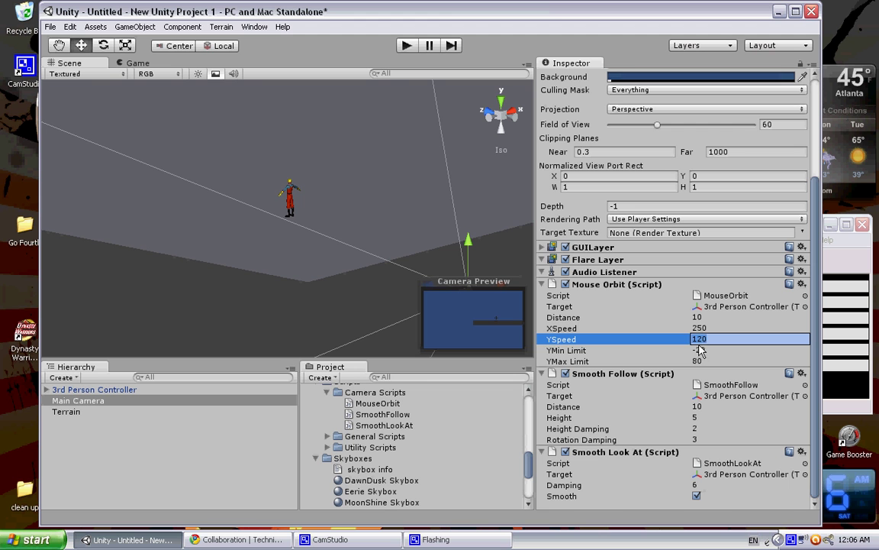
text(0)
key(Return)
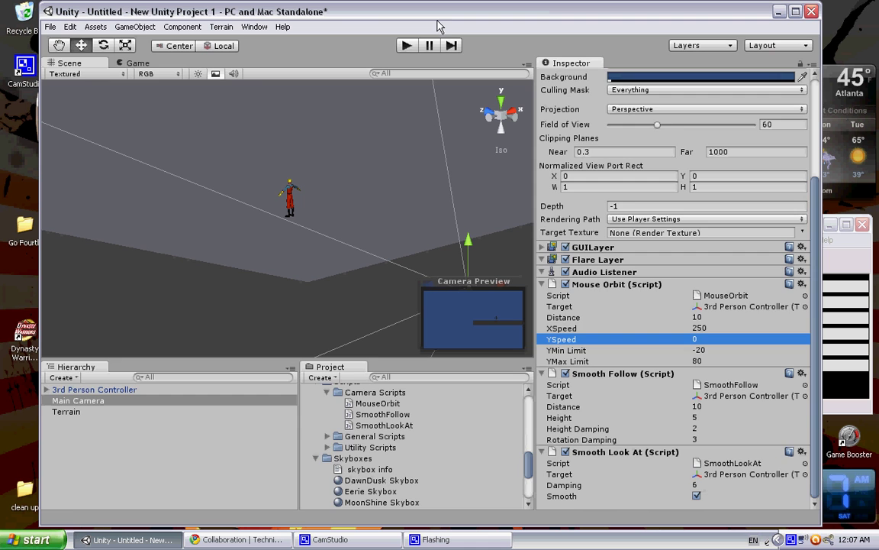
click(407, 46)
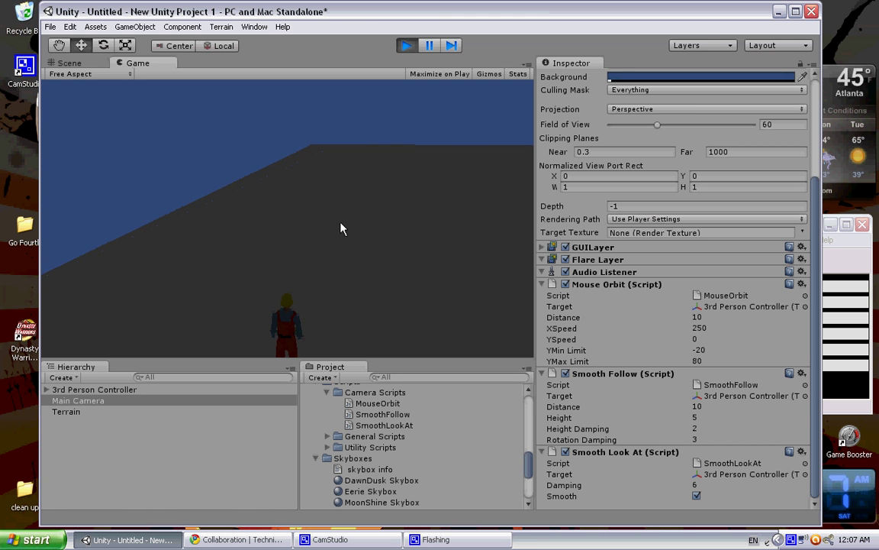
click(413, 47)
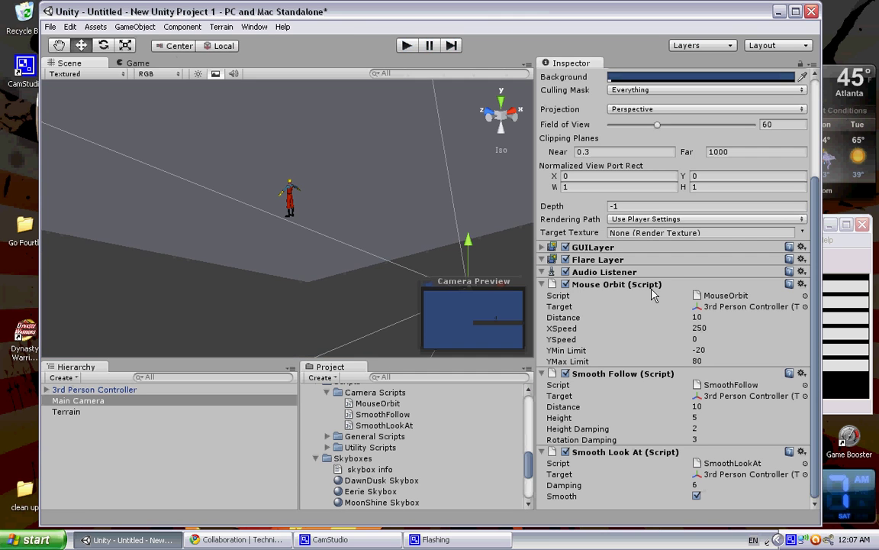
Step: Set the Mouse Orbit YMax Limit to 10 and play the scene to test the camera
click(697, 362)
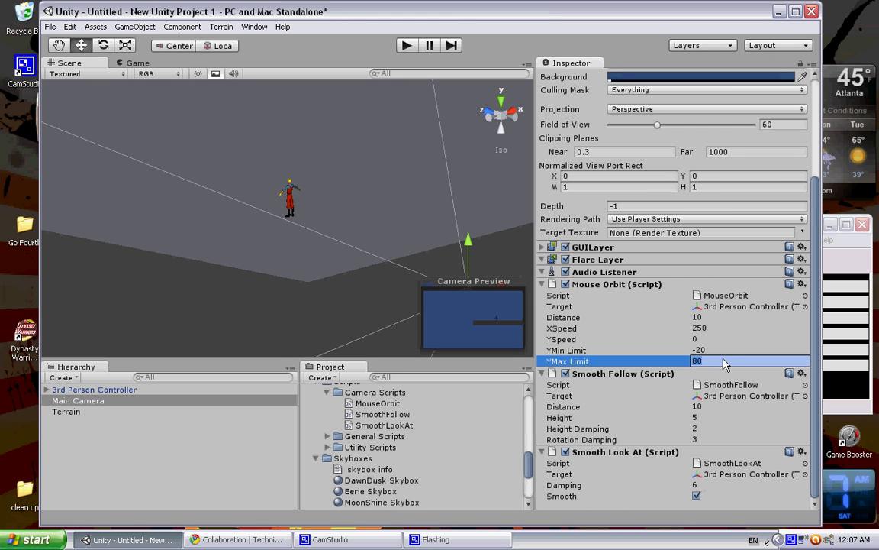
text(10)
click(639, 321)
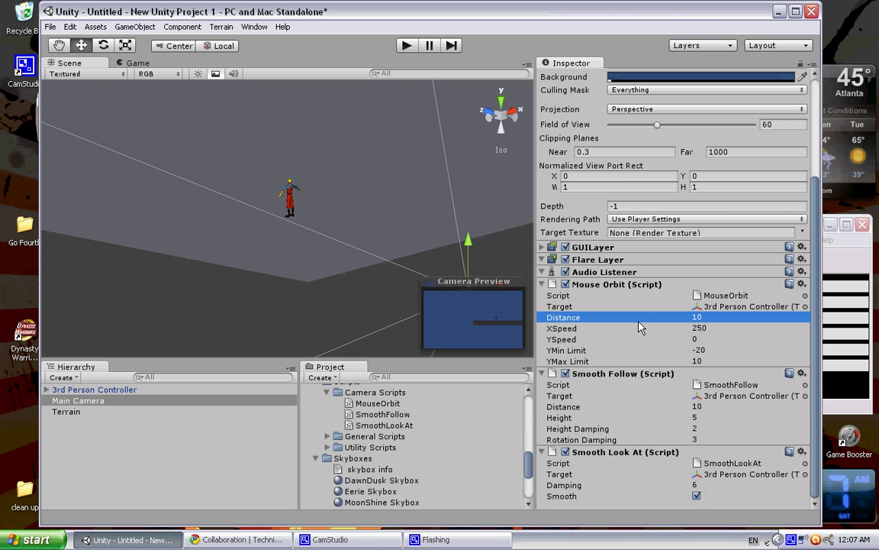
click(408, 47)
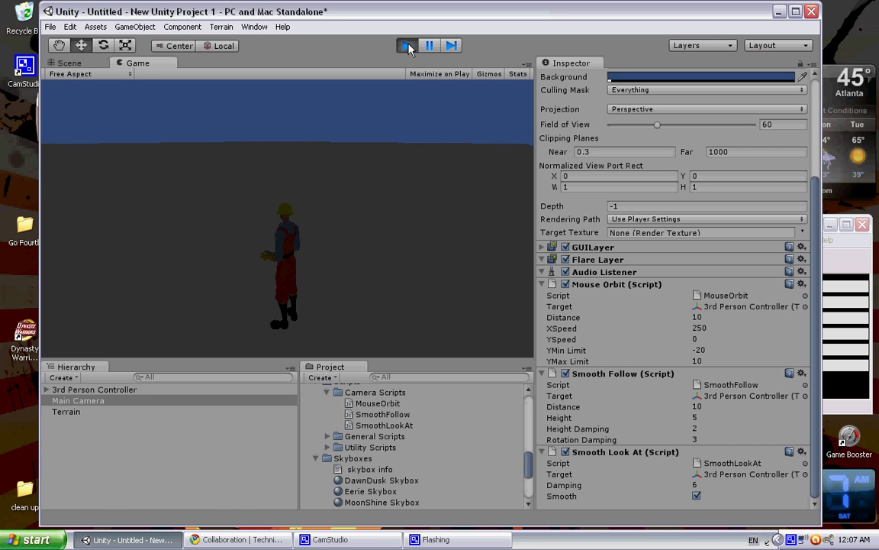
Step: Replay the scene and toggle the Main Camera's Mouse Orbit script off and on to compare the camera views
click(407, 46)
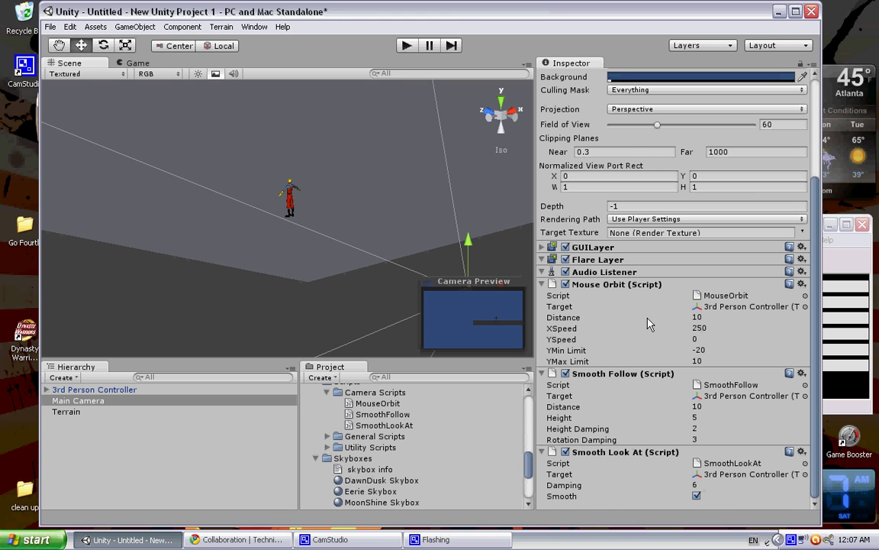
text(0)
click(405, 47)
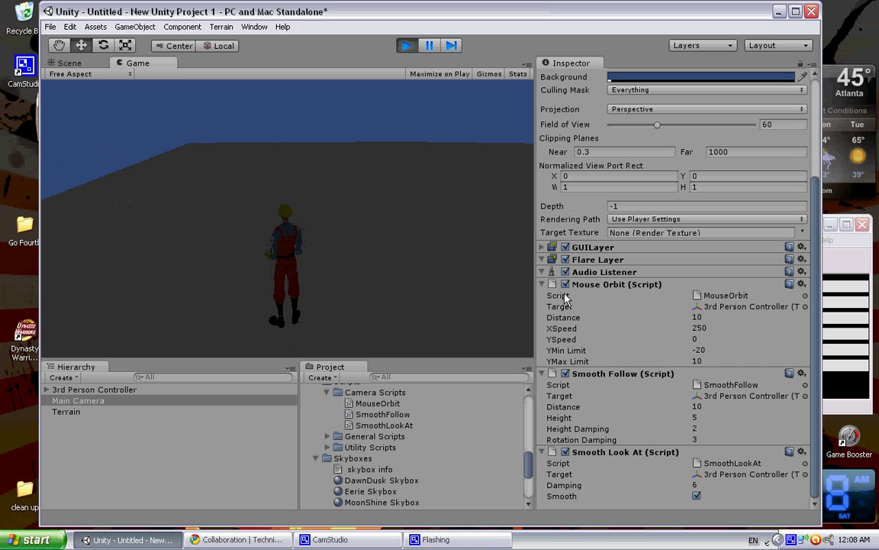
click(565, 284)
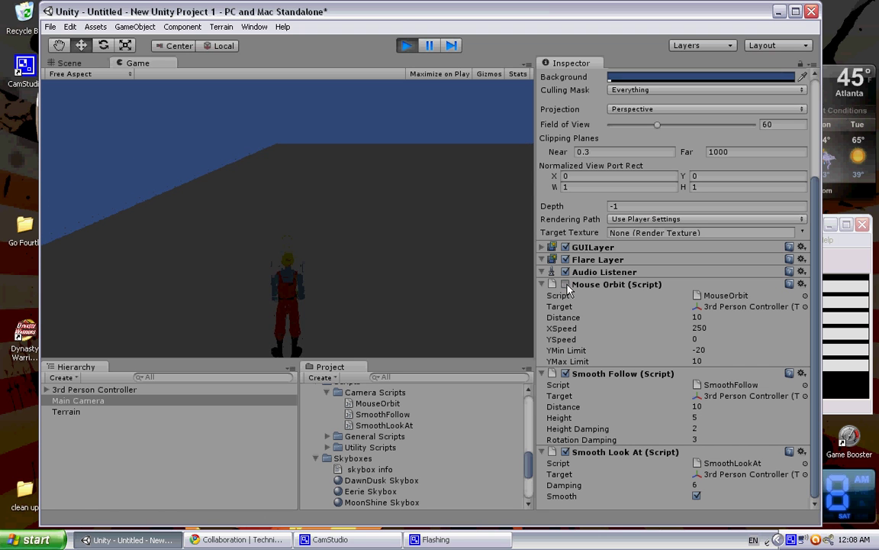
click(565, 284)
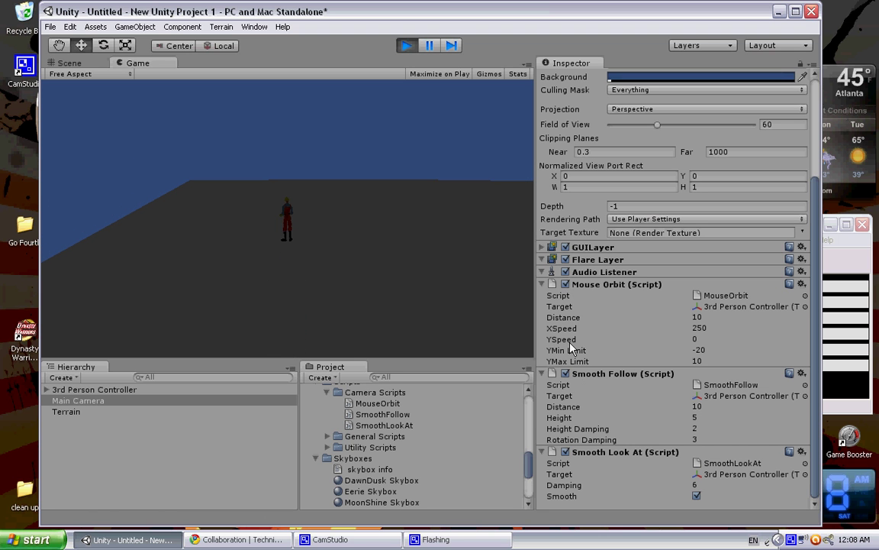
click(565, 284)
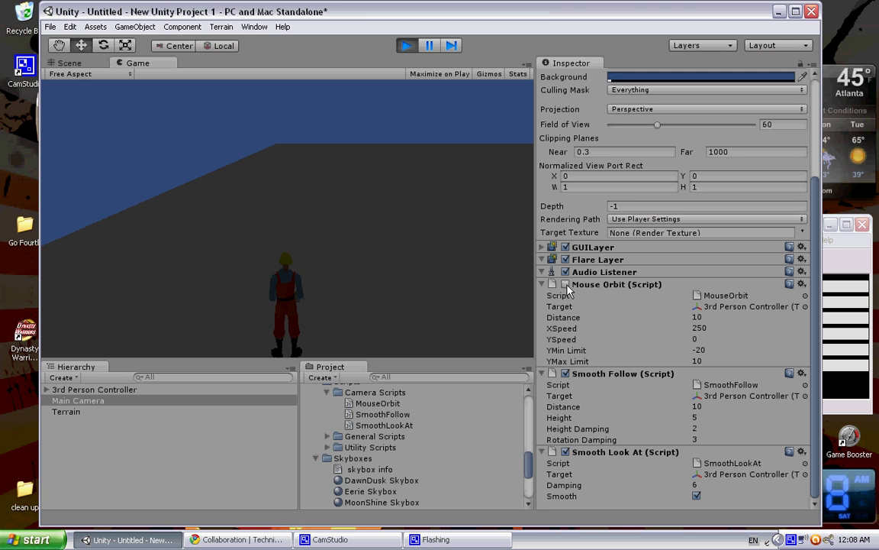
click(565, 284)
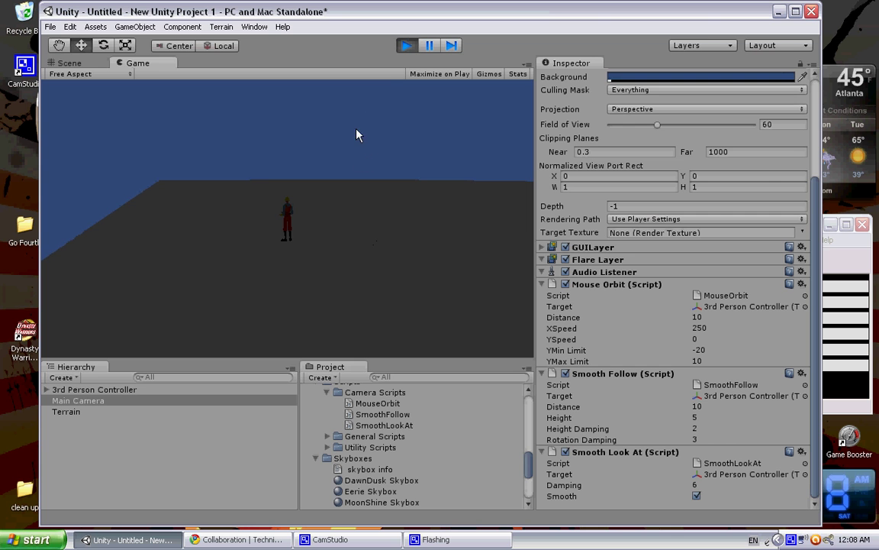
click(407, 45)
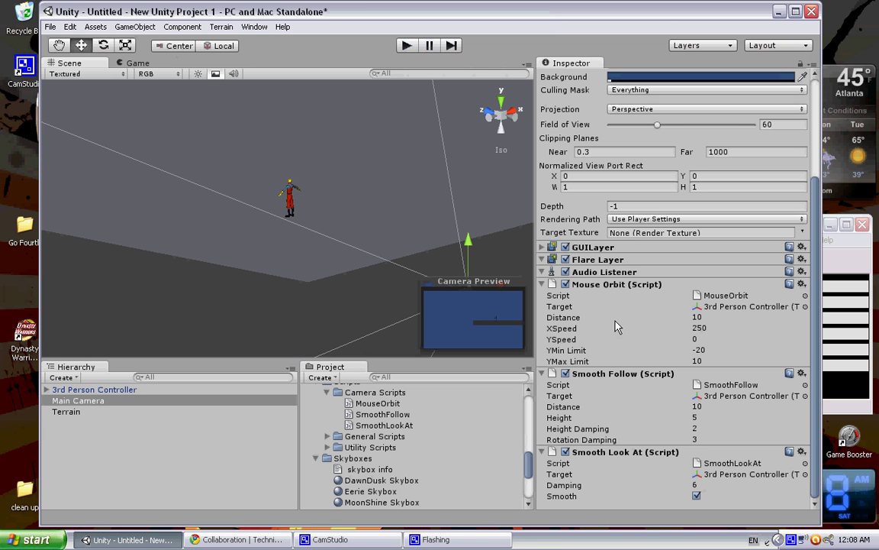
Step: Set the Mouse Orbit Distance to 5 and play-test the scene while moving the character
click(701, 317)
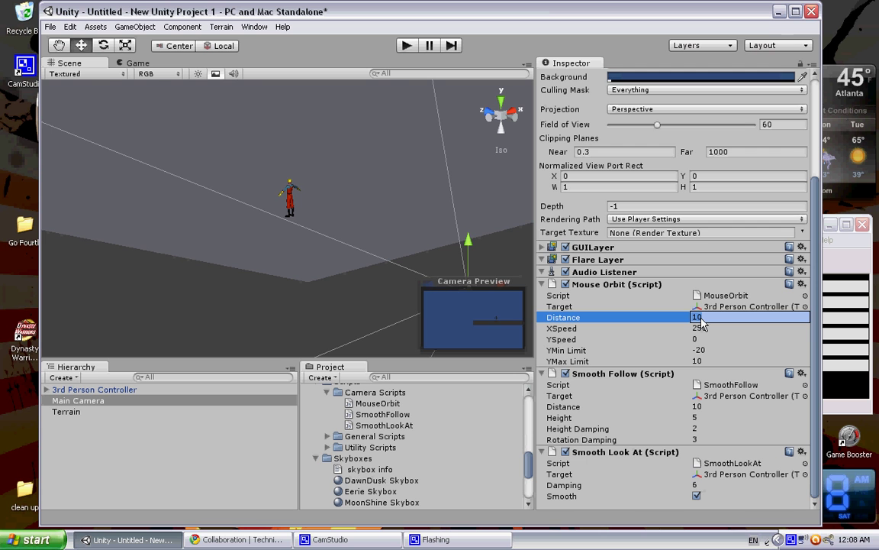
text(5)
click(643, 340)
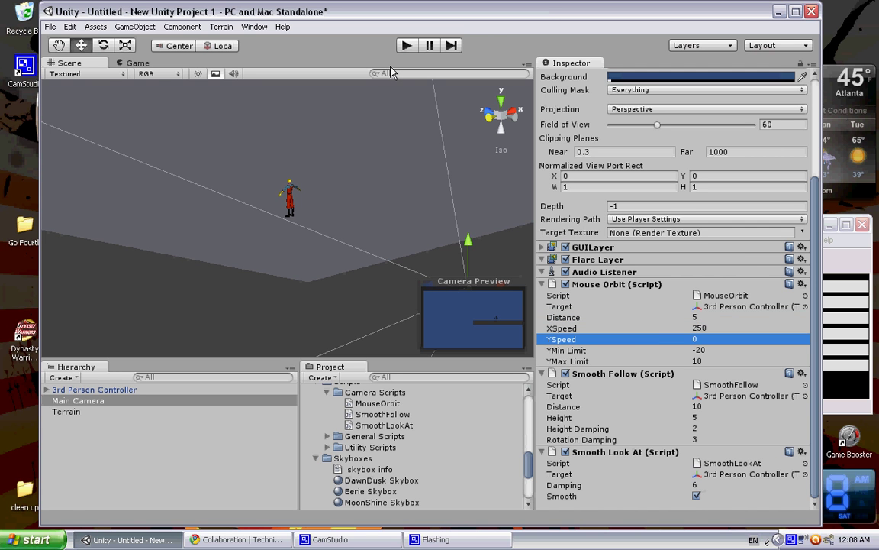
click(406, 47)
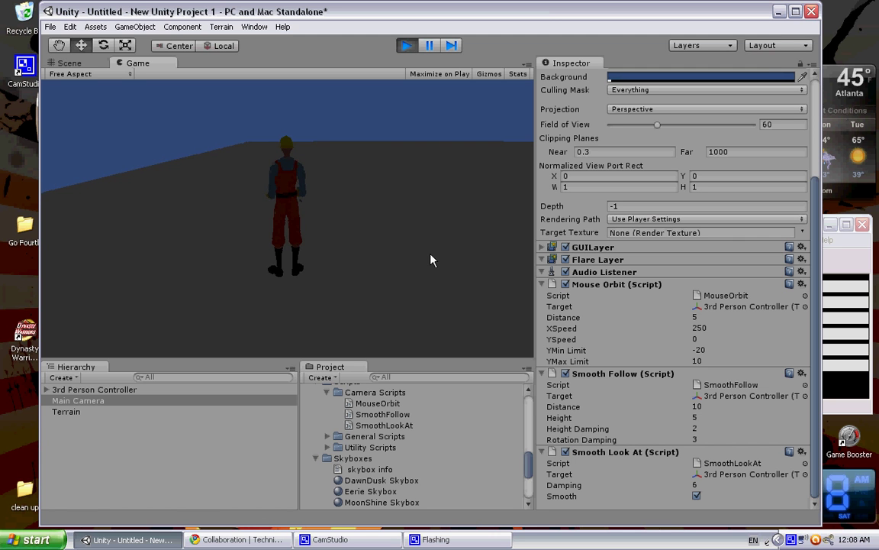
key(a)
key(s)
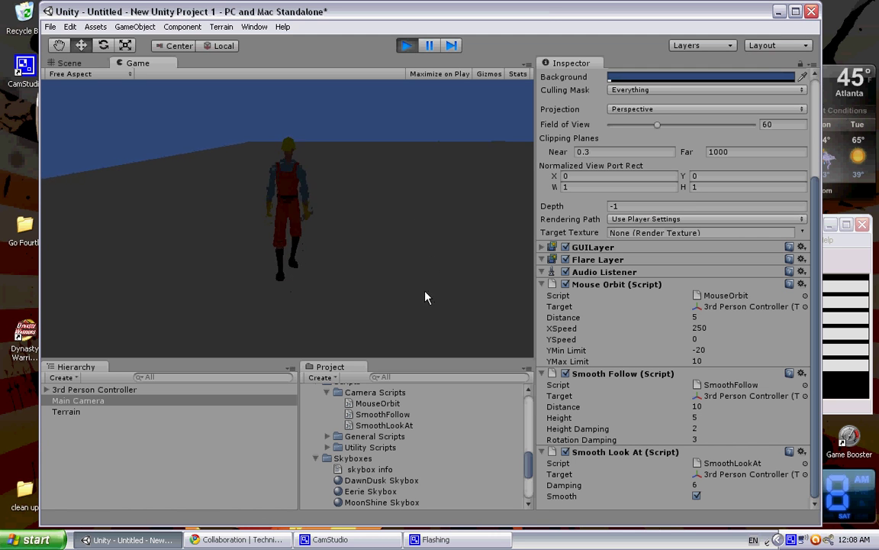
click(407, 46)
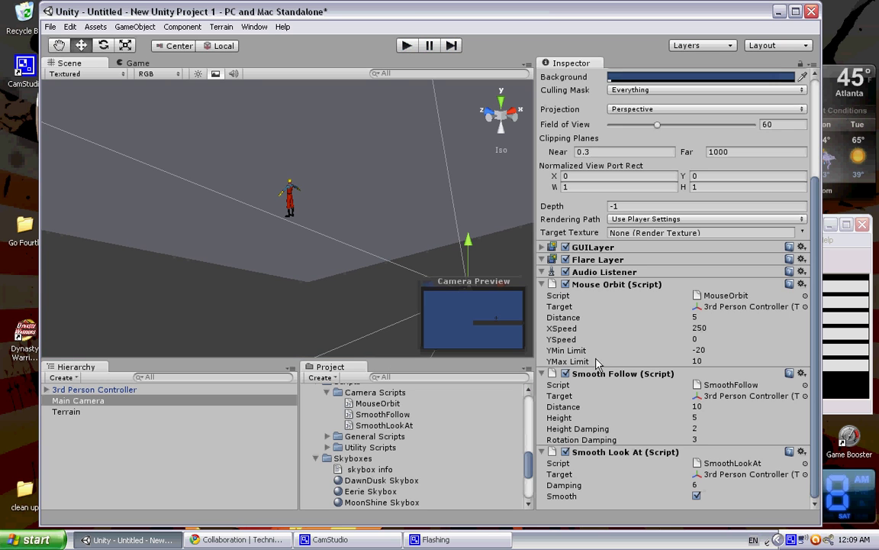
Step: Set the Smooth Follow Distance to 5 and its Height to 2, and play-test the scene
click(695, 407)
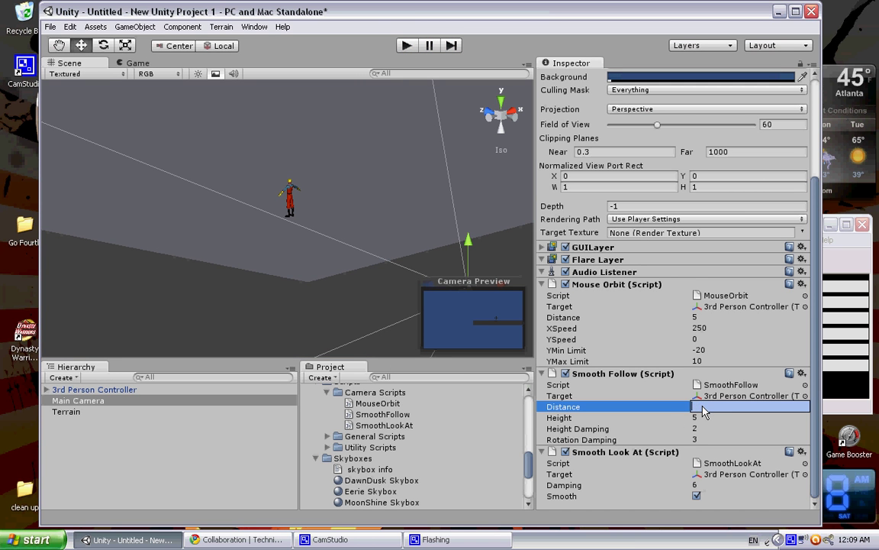
text(5)
click(702, 417)
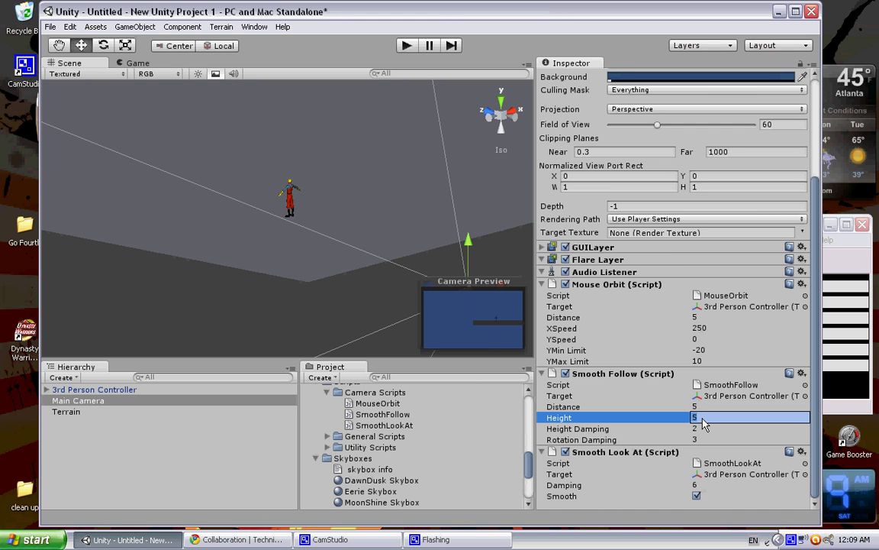
text(2)
click(407, 45)
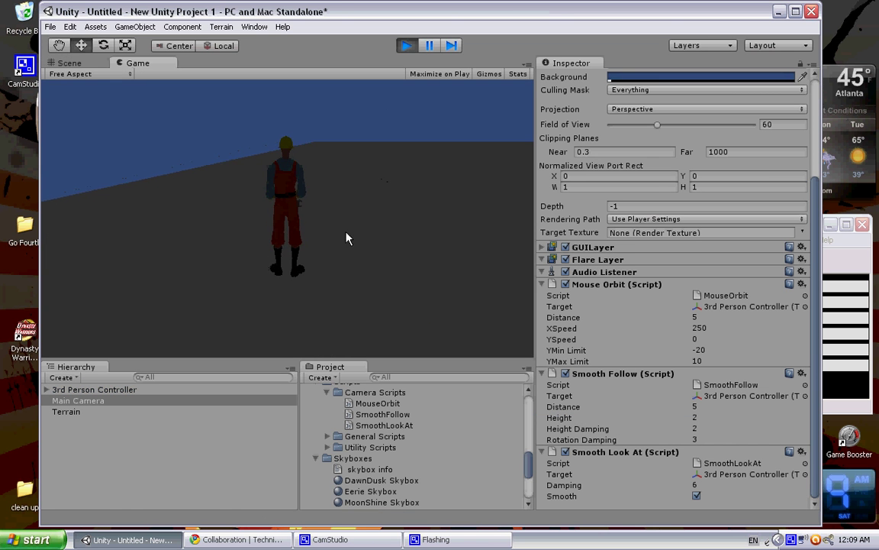
click(407, 45)
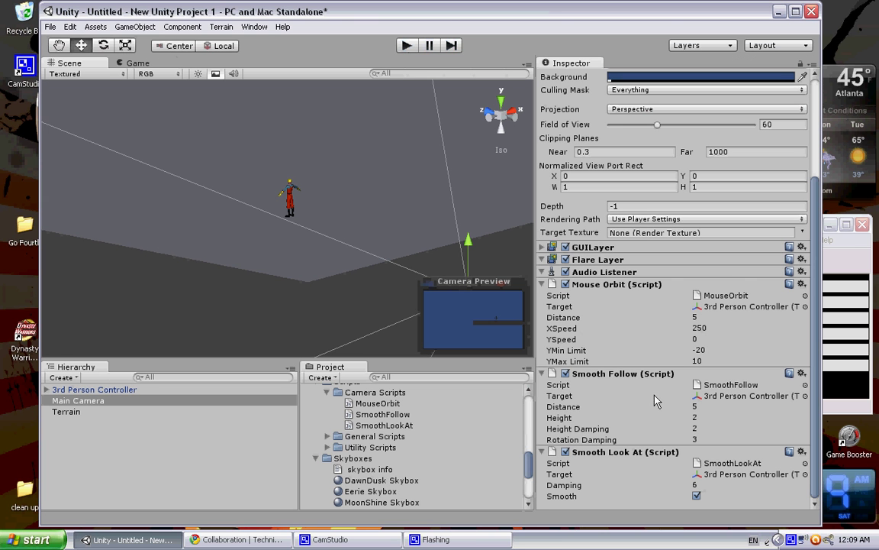
Step: Set the Smooth Follow Height to 5 and play-test the scene, toggling the Main Camera's Mouse Orbit script off and on
click(695, 419)
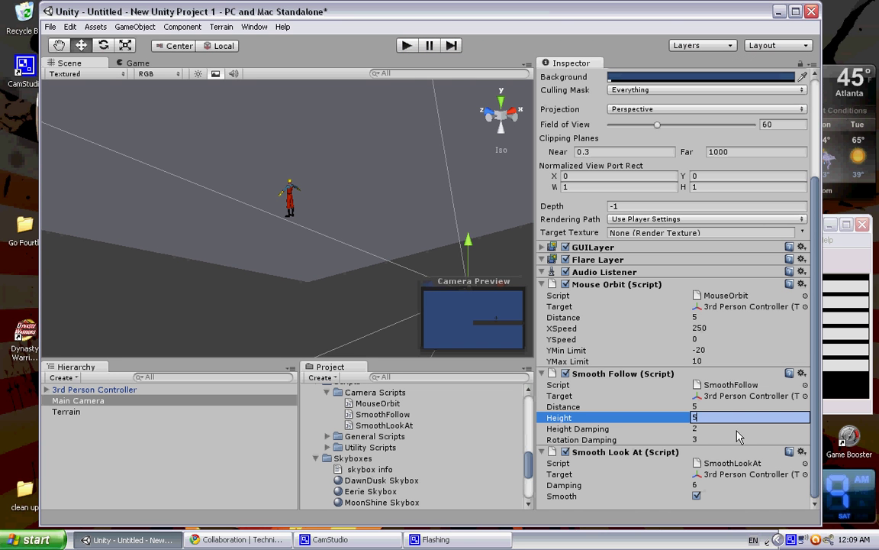
click(390, 140)
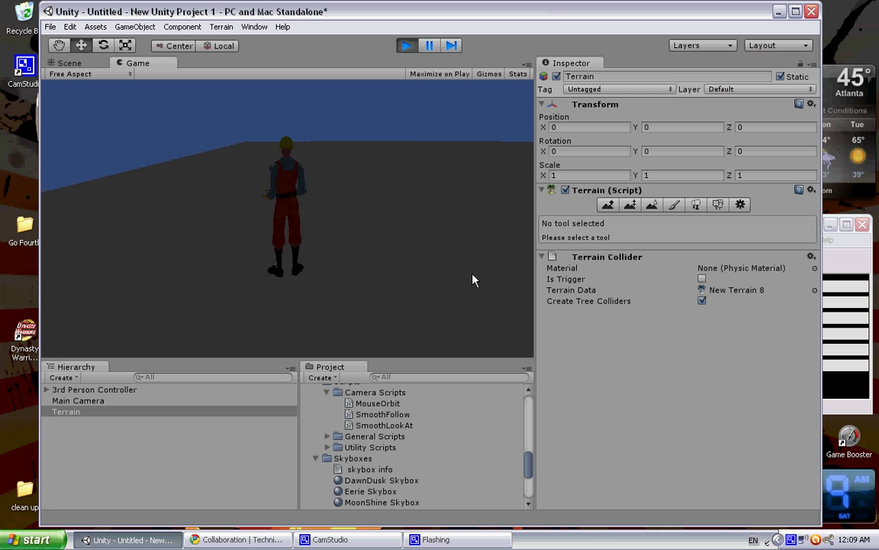
click(96, 390)
click(84, 400)
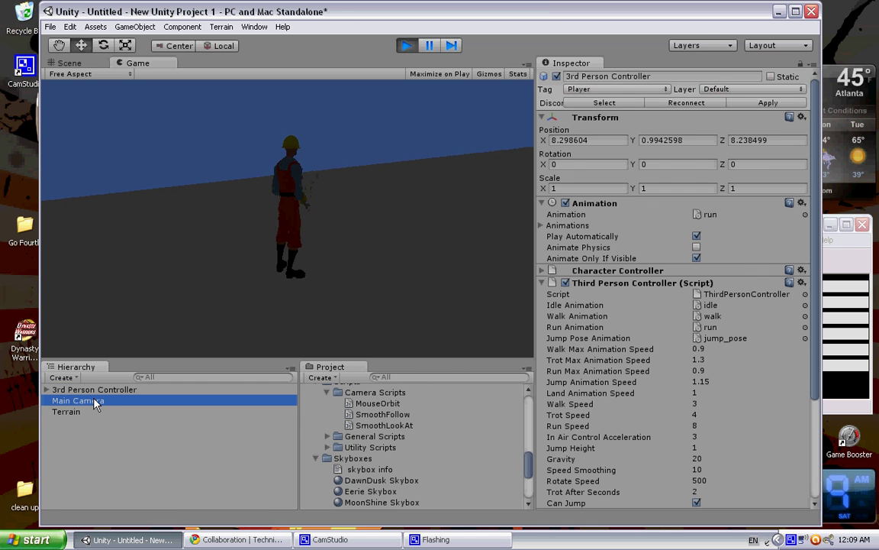
scroll(595, 378, down, 5)
click(566, 284)
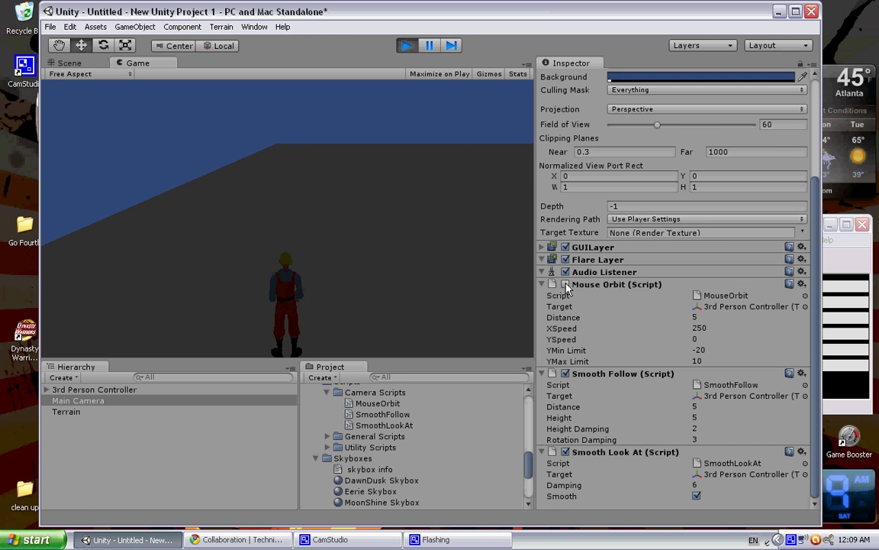
click(565, 284)
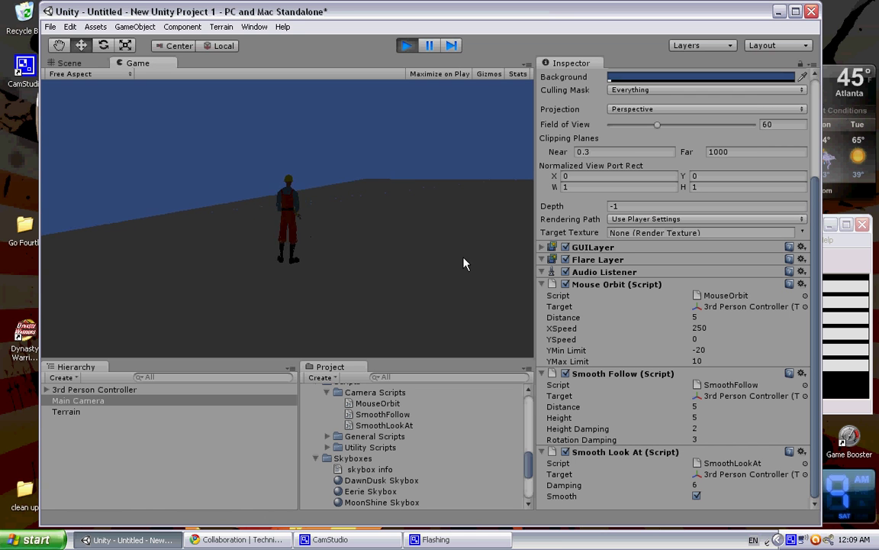
click(406, 45)
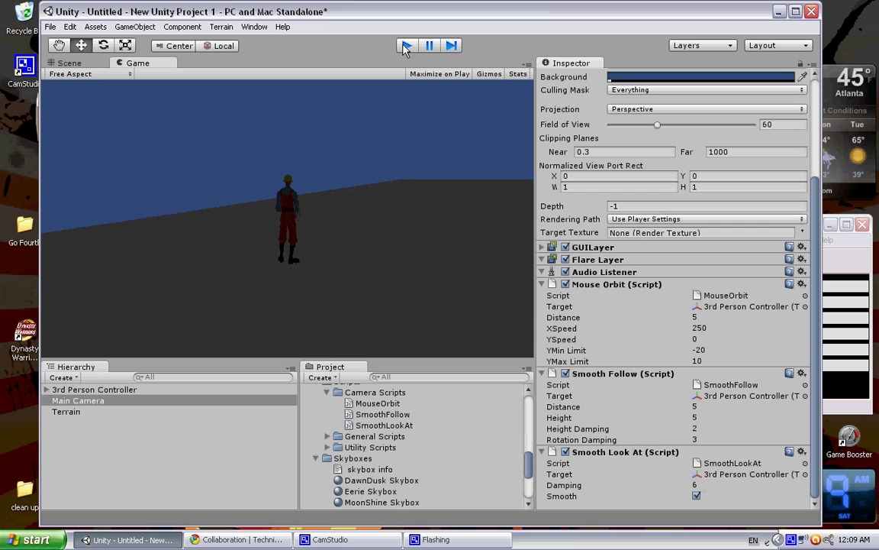
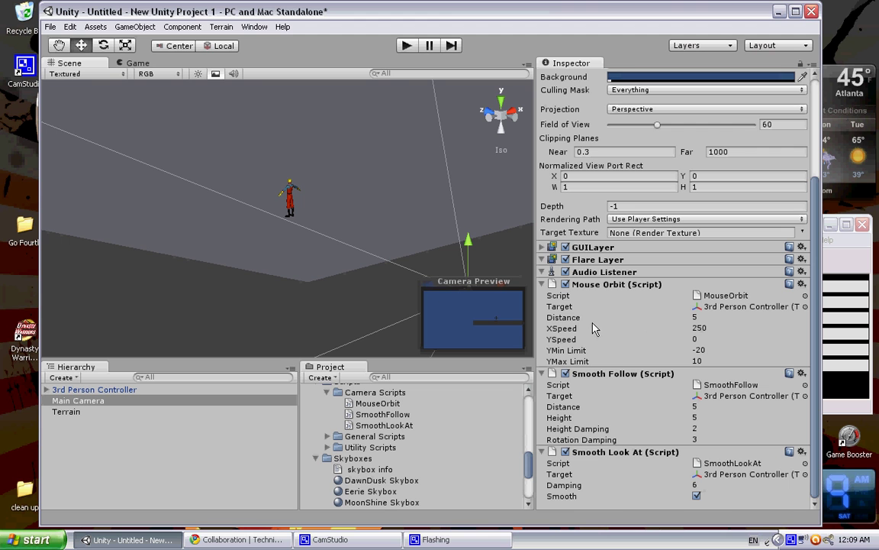
Step: Set the Mouse Orbit YMax Limit to 15 and the YMin Limit to -10
click(696, 362)
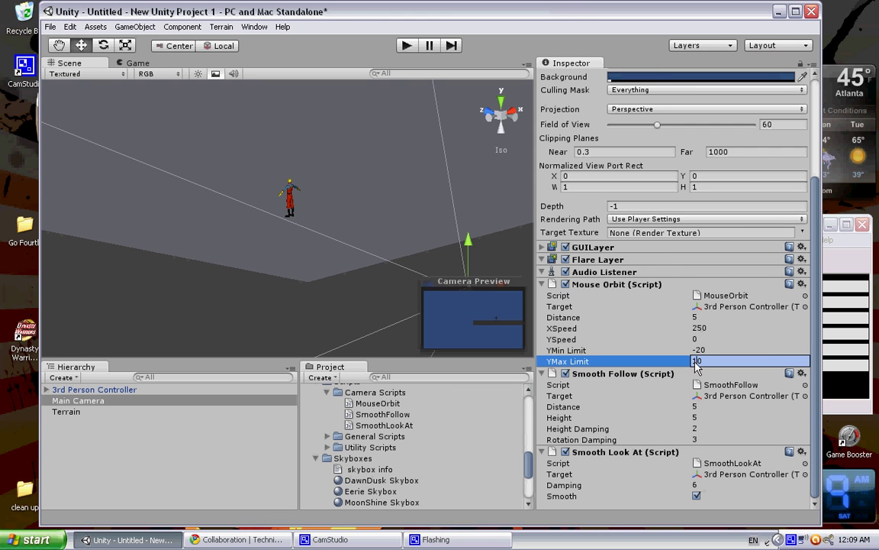
text(0)
click(701, 352)
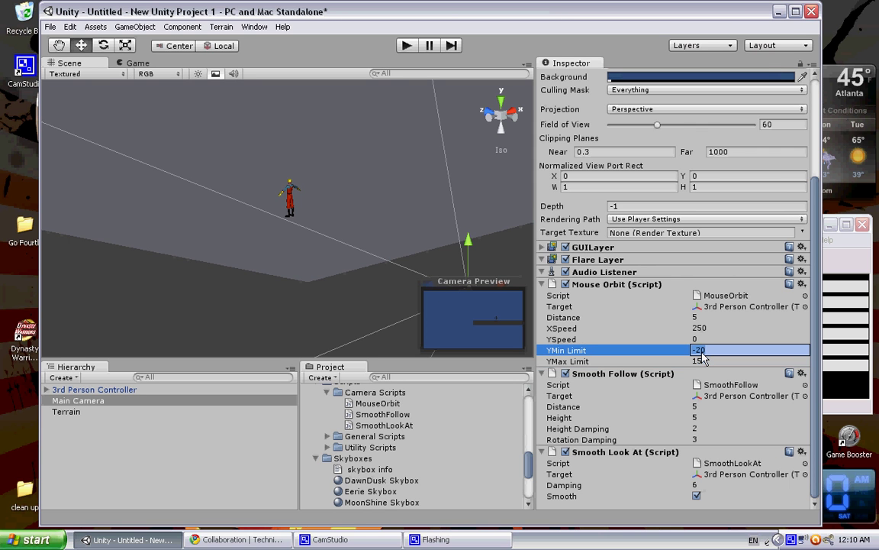
text(-)
Step: Reduce the Main Camera's Field of View to about 45.5 and play-test the scene
drag(655, 122, 645, 123)
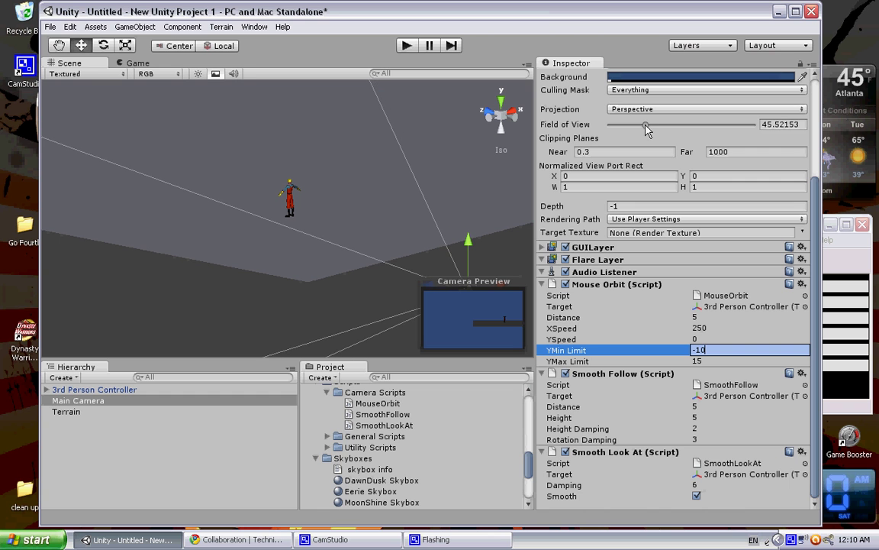
click(406, 45)
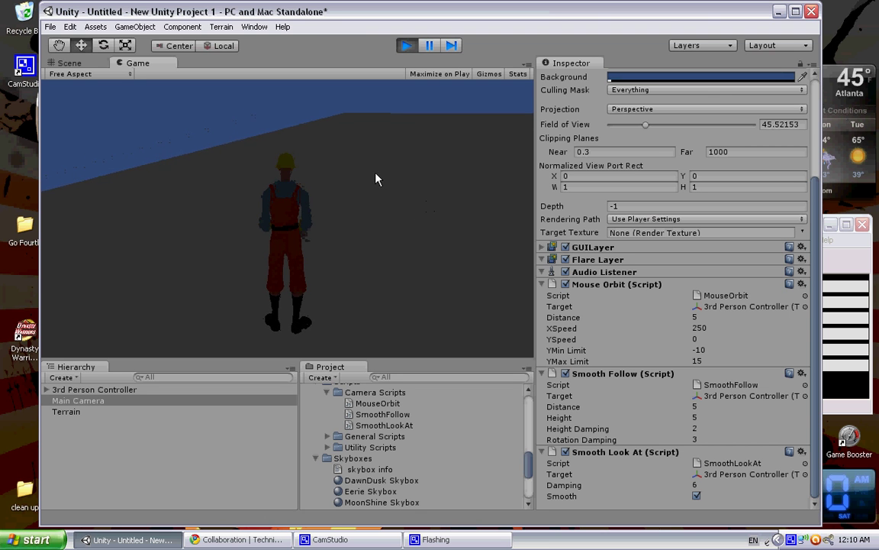
click(407, 45)
Step: Set the Smooth Follow Distance to 10 and play-test the camera
click(697, 410)
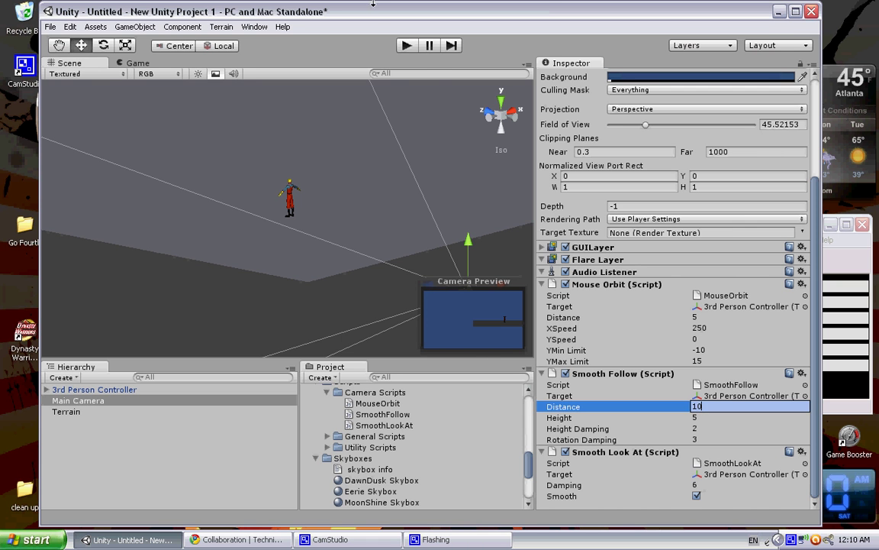
click(411, 46)
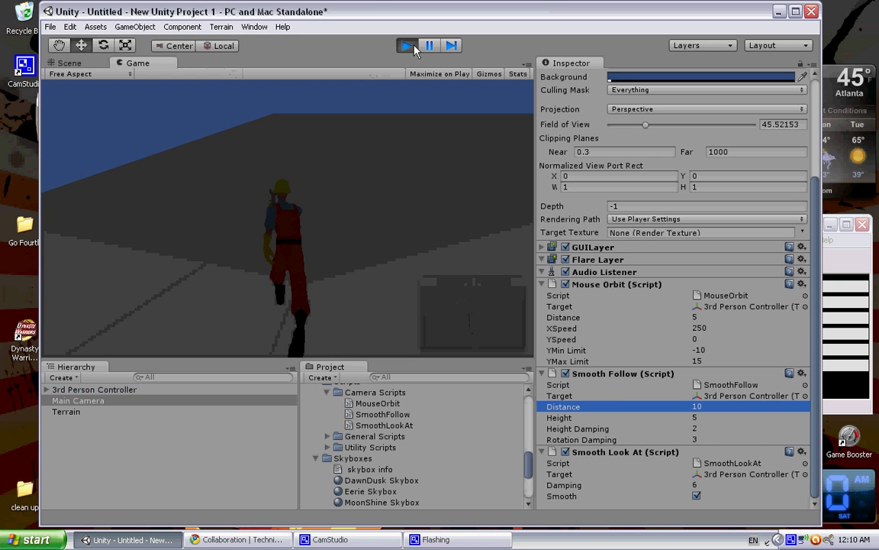
click(408, 46)
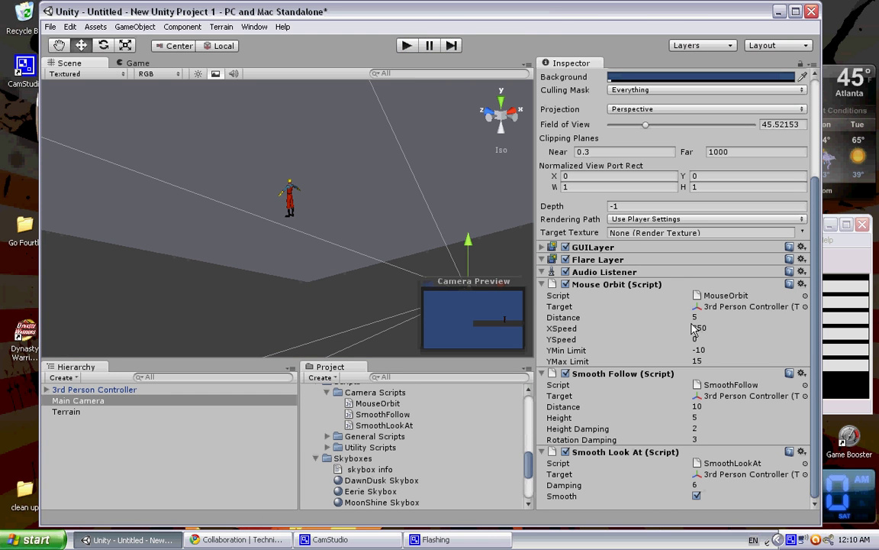
Step: Set the Mouse Orbit Distance to 10 and play-test the camera
click(637, 317)
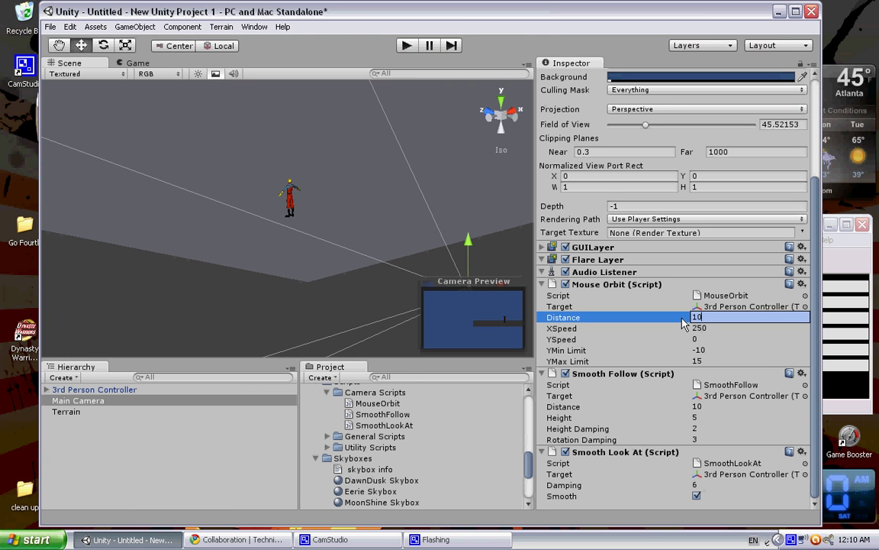
click(407, 47)
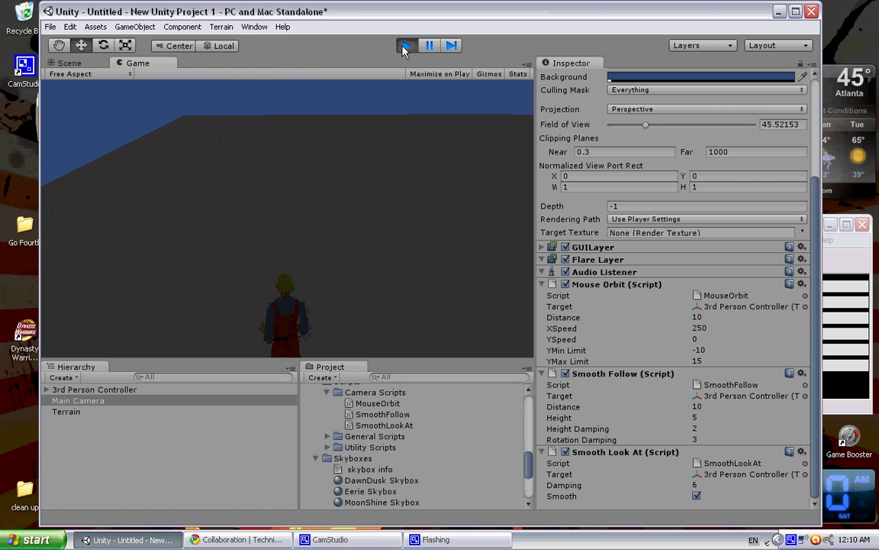
click(405, 47)
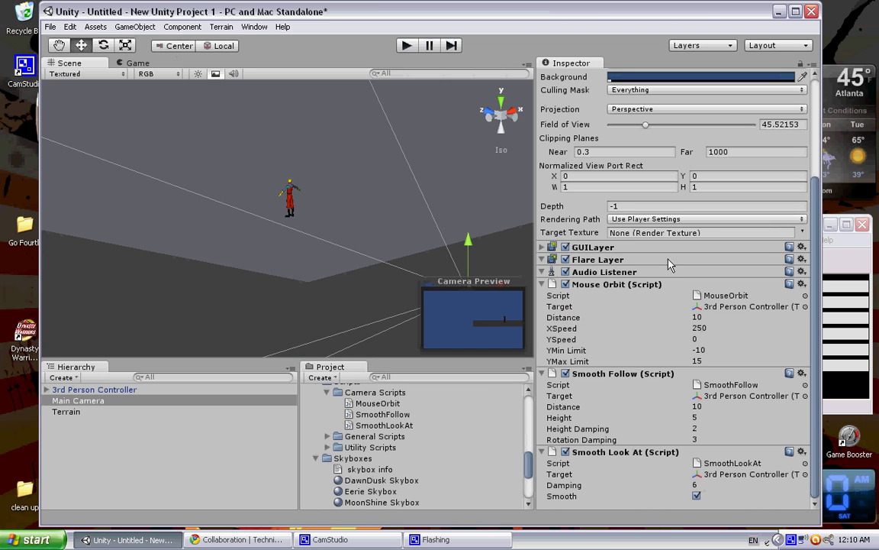
Step: Set the Mouse Orbit Distance to 5 and its XSpeed to 200
click(697, 317)
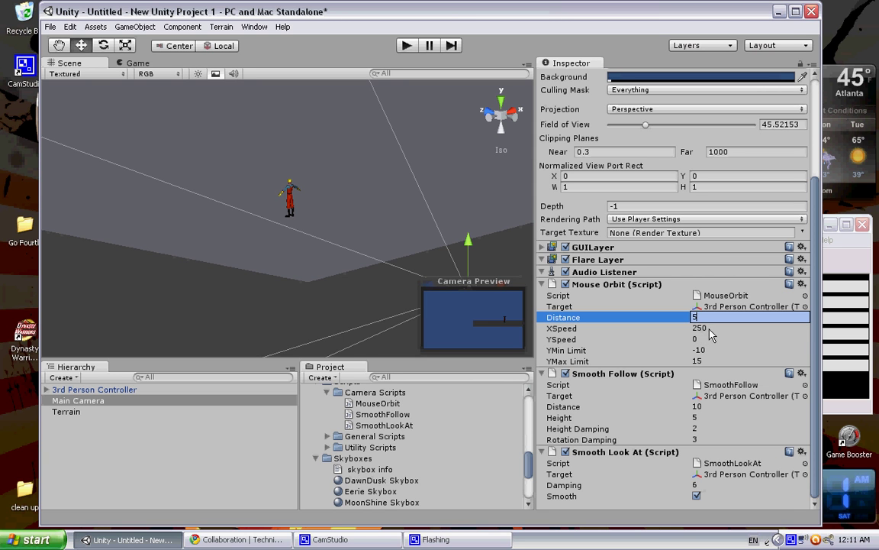
key(Tab)
text(200)
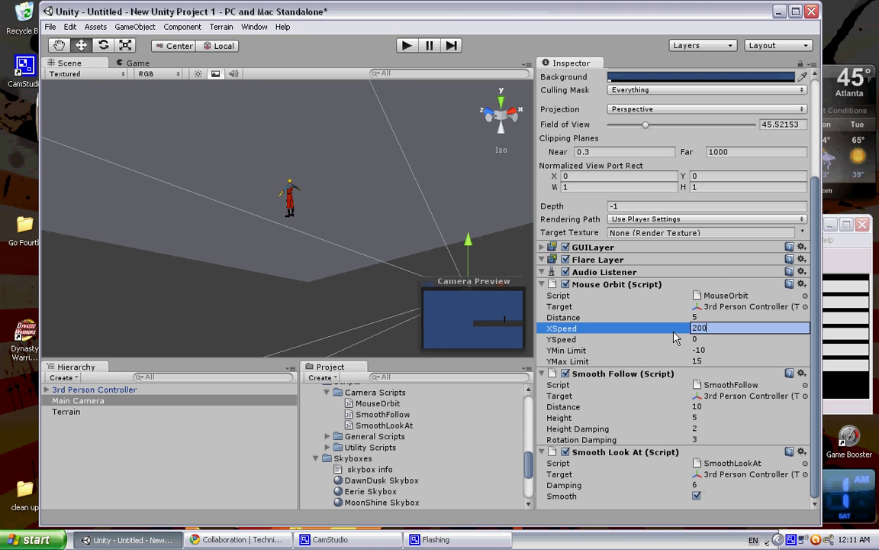
Step: Play-test the scene with the character running, switching the Main Camera's Mouse Orbit script off and back on to compare the camera's behavior
click(406, 45)
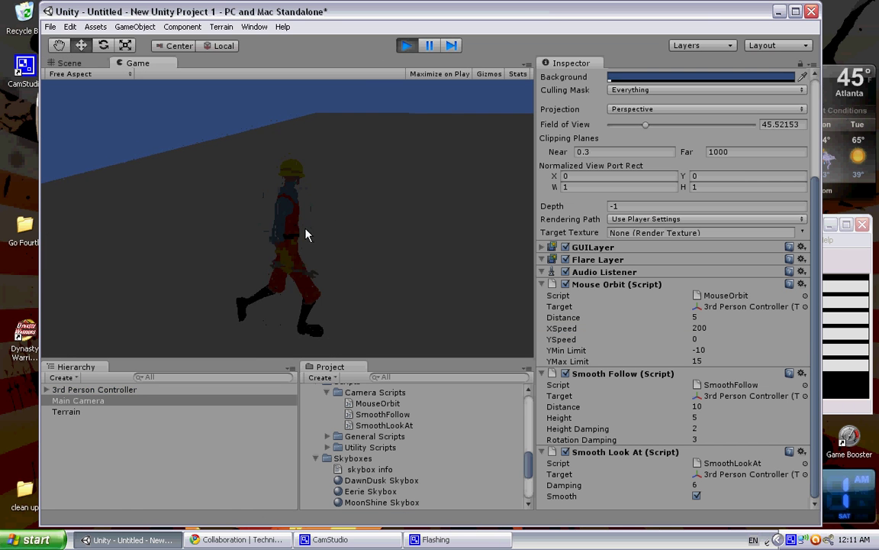
key(Up)
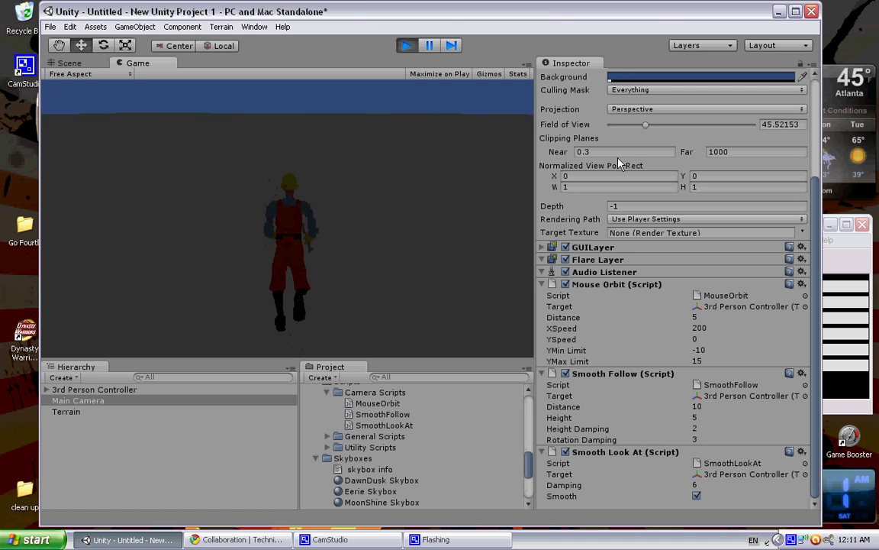
click(565, 284)
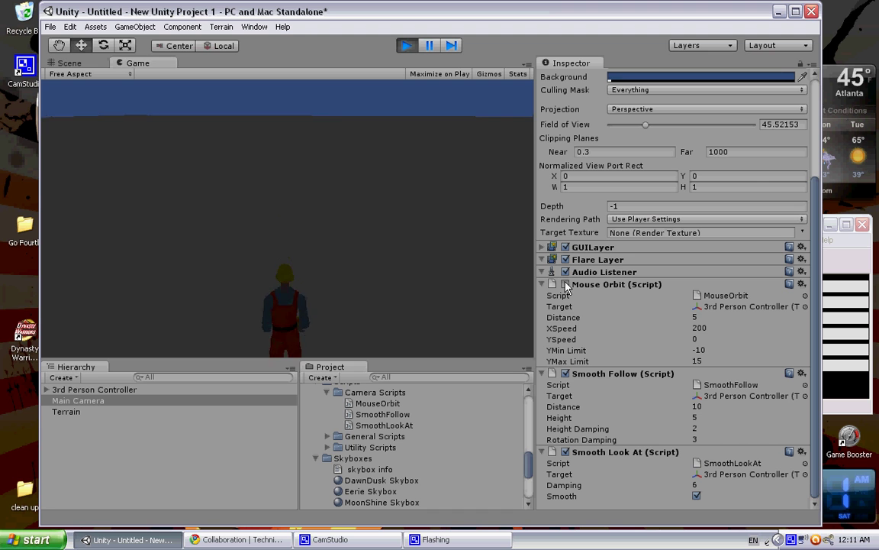
click(565, 284)
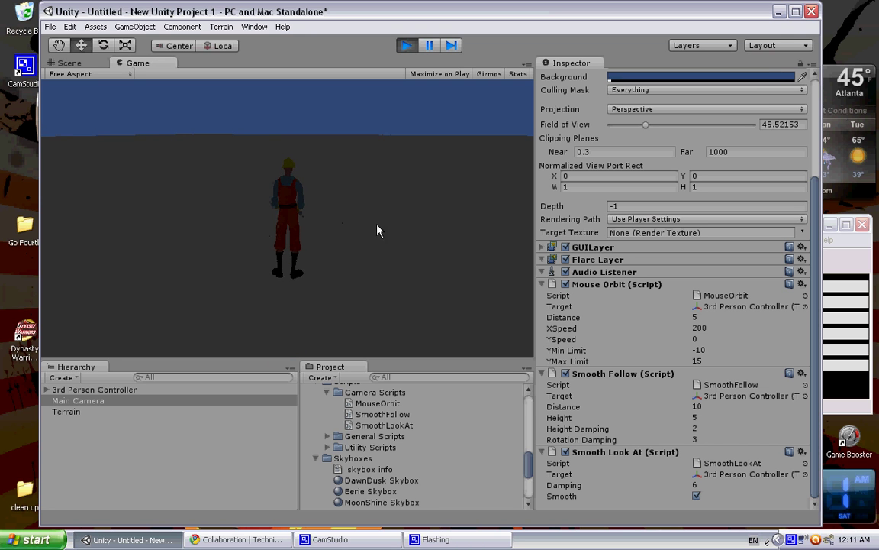
Step: Move the character backward and sideways to check the combined camera scripts, and end the play-test
key(s)
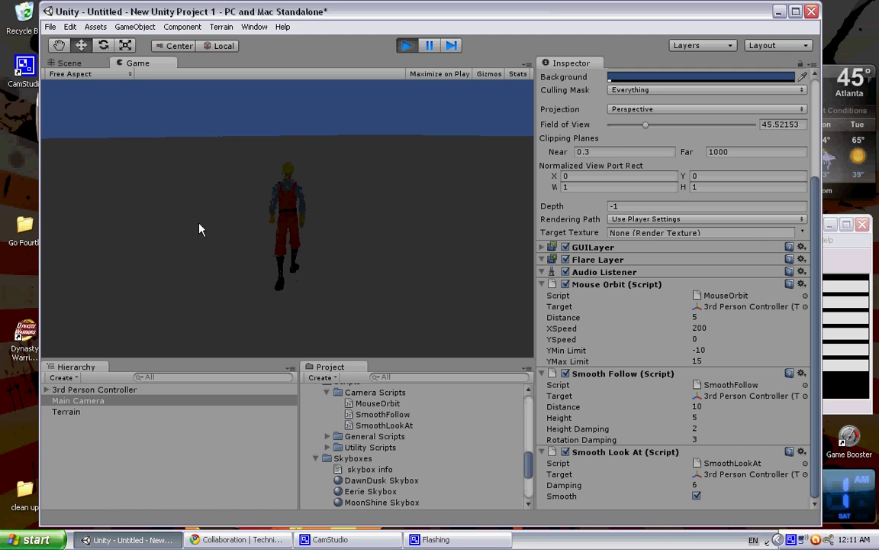
key(a)
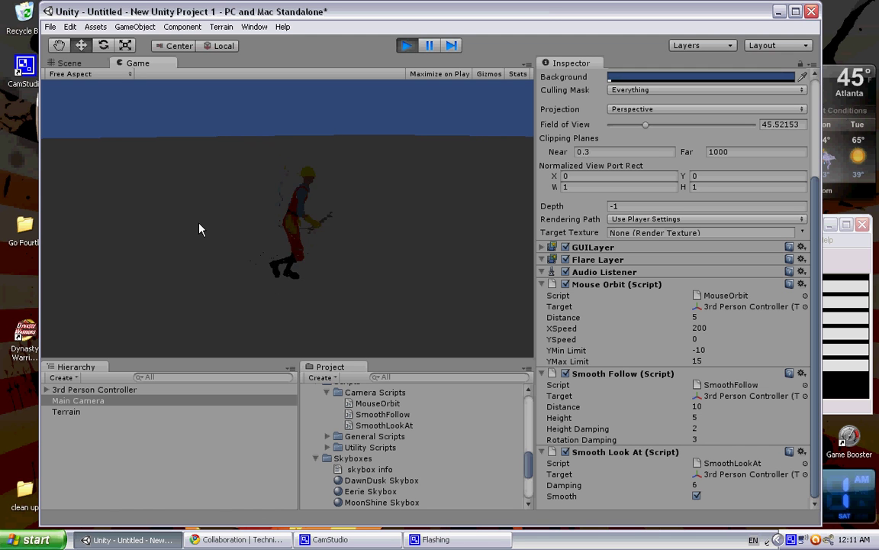
key(d)
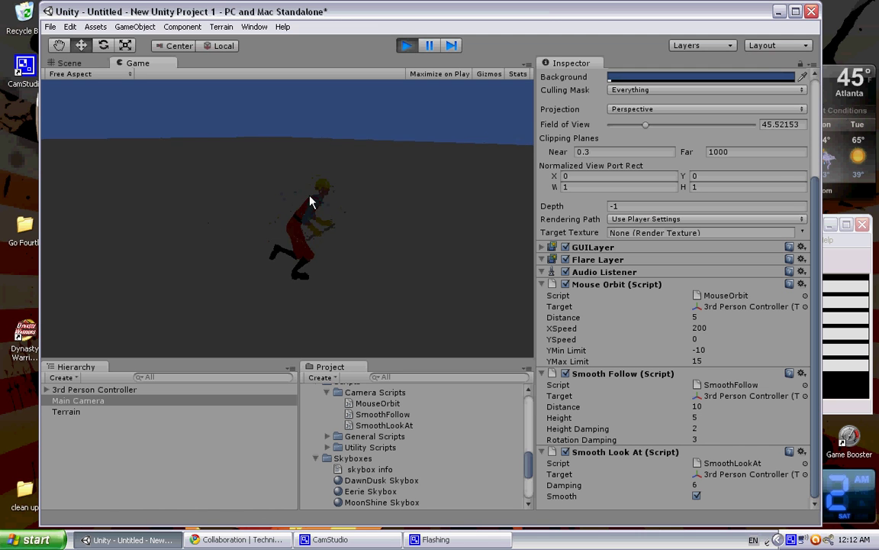
click(407, 48)
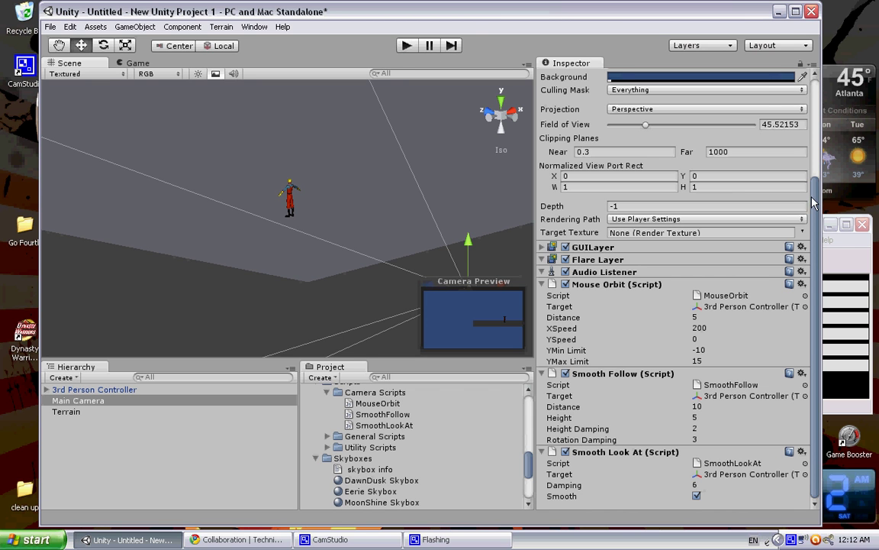
click(855, 265)
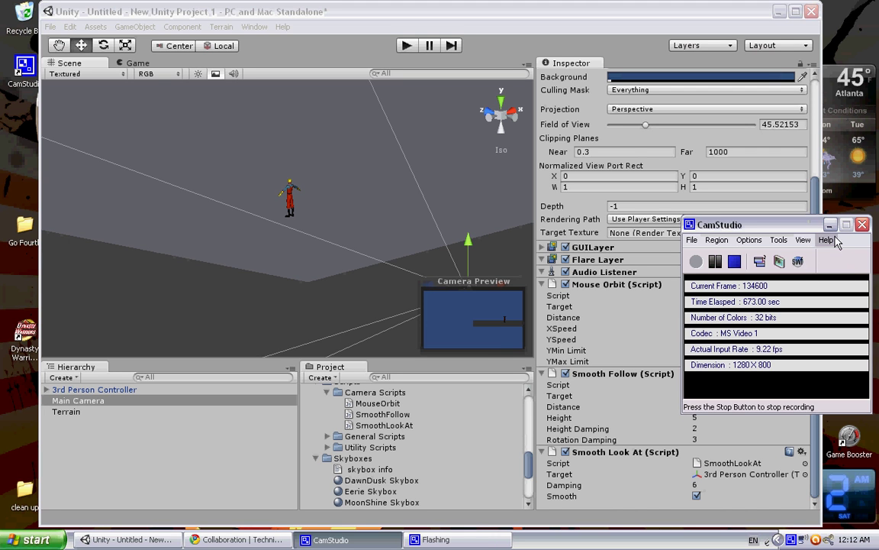